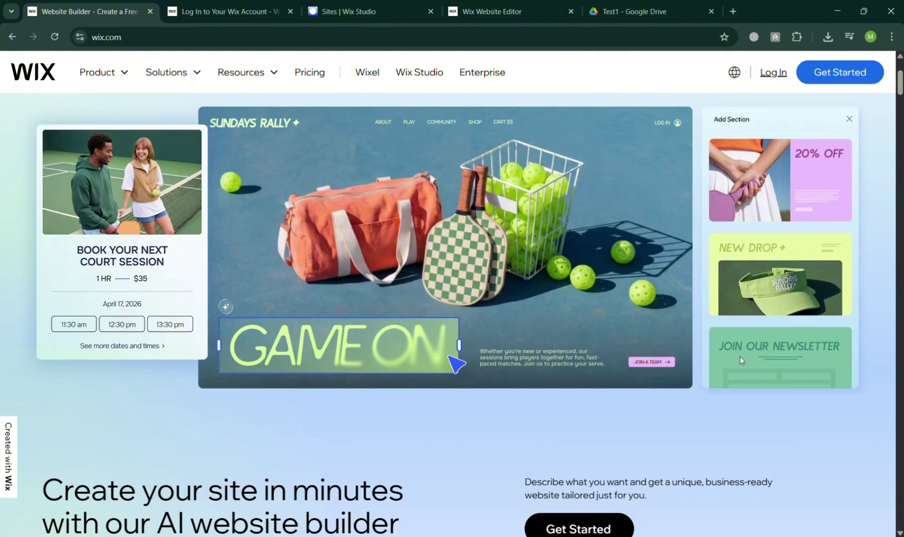
Look through the Wix homepage for its AI builder, templates, customization, business and marketing features, and footer links
scroll(526, 351, "down", 5)
scroll(525, 351, "down", 5)
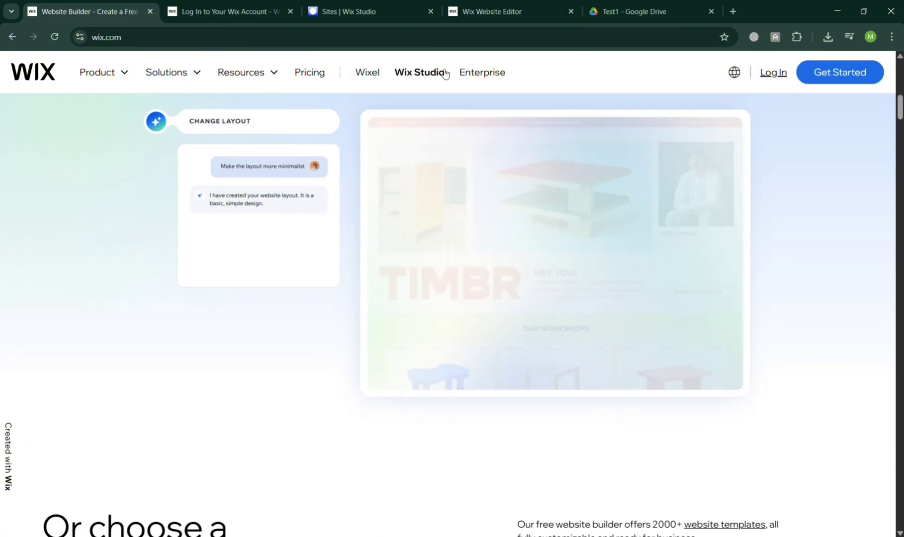
scroll(460, 304, "down", 10)
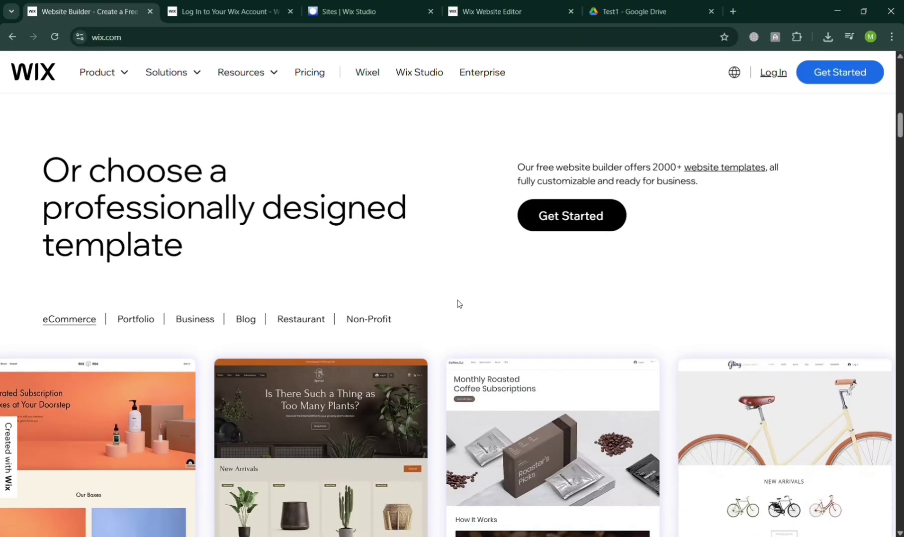
scroll(432, 305, "down", 2)
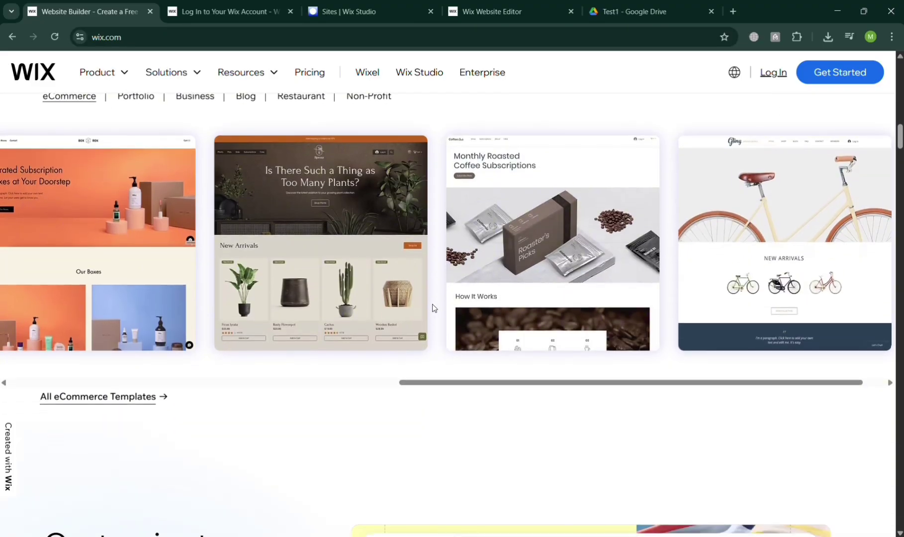
scroll(437, 286, "down", 18)
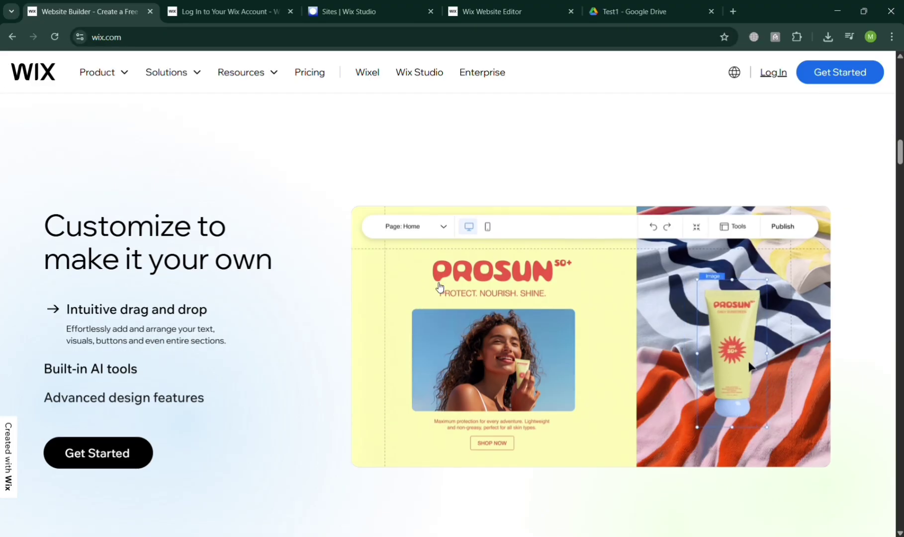
scroll(436, 286, "down", 6)
scroll(437, 286, "up", 6)
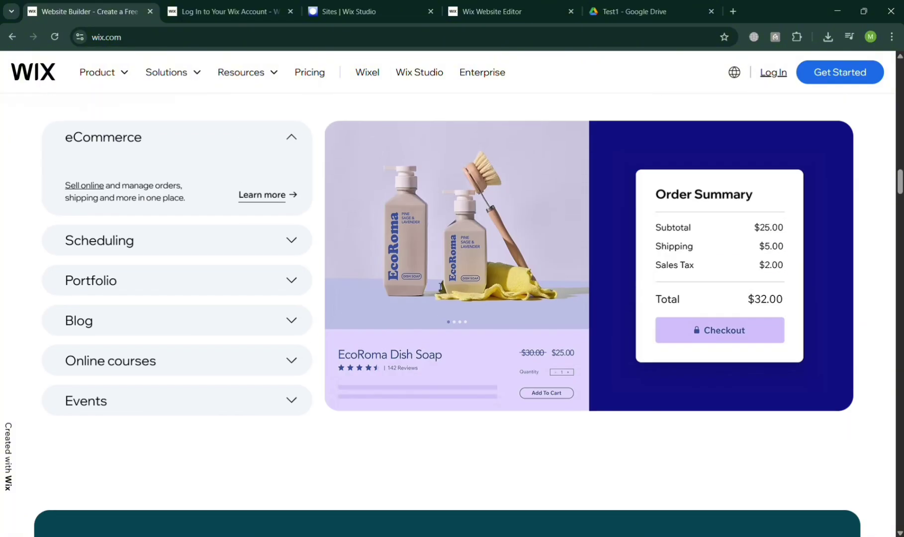
scroll(435, 286, "down", 14)
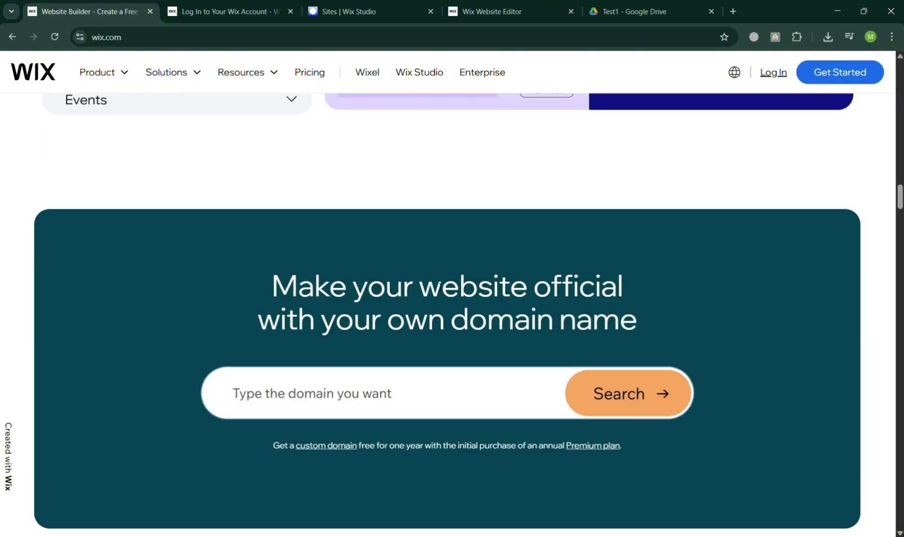
scroll(436, 287, "down", 5)
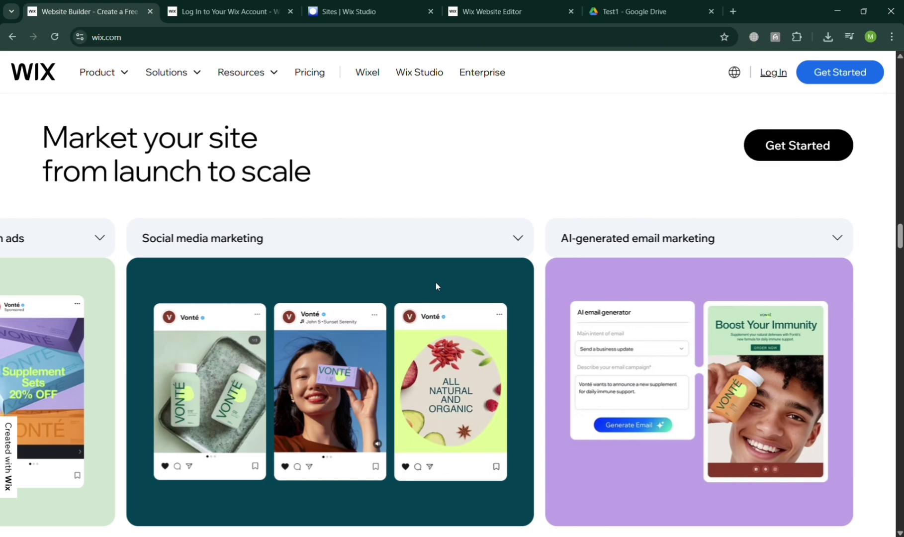
scroll(627, 132, "down", 3)
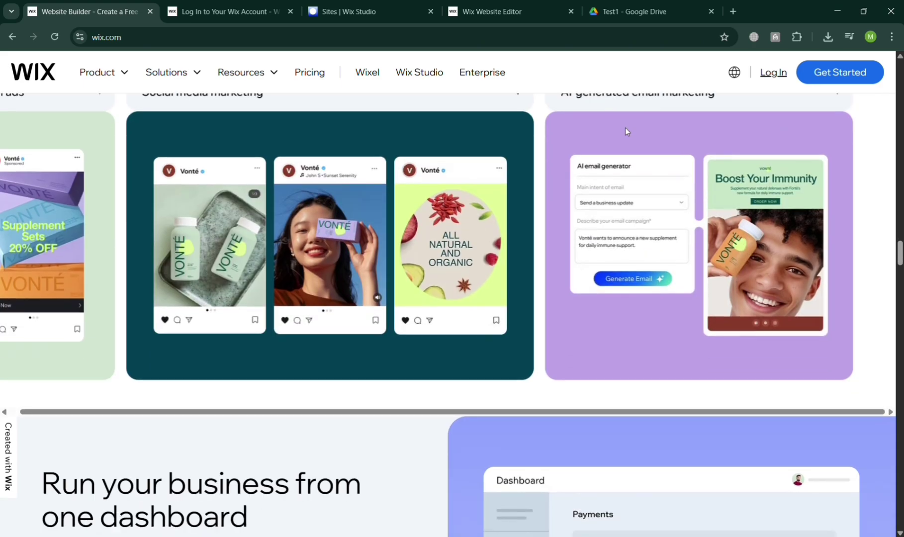
scroll(612, 216, "left", 1)
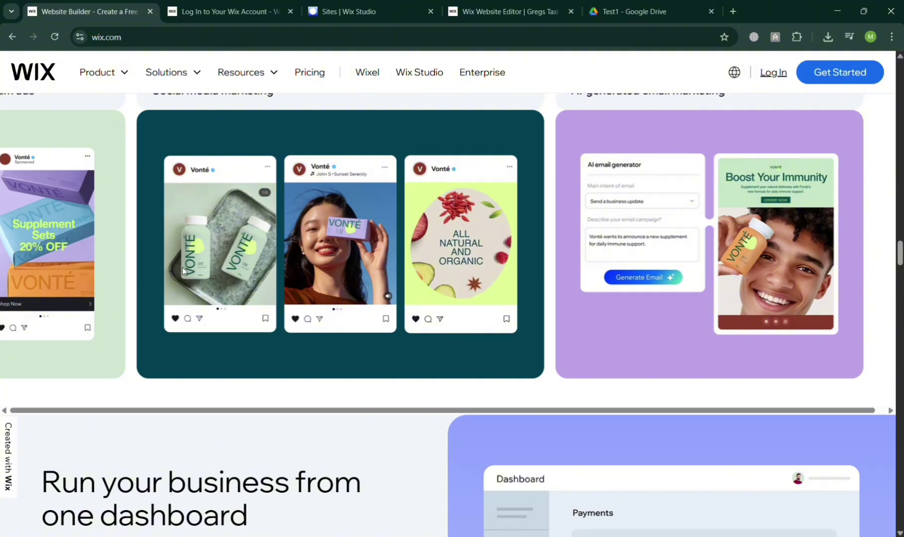
scroll(369, 332, "down", 15)
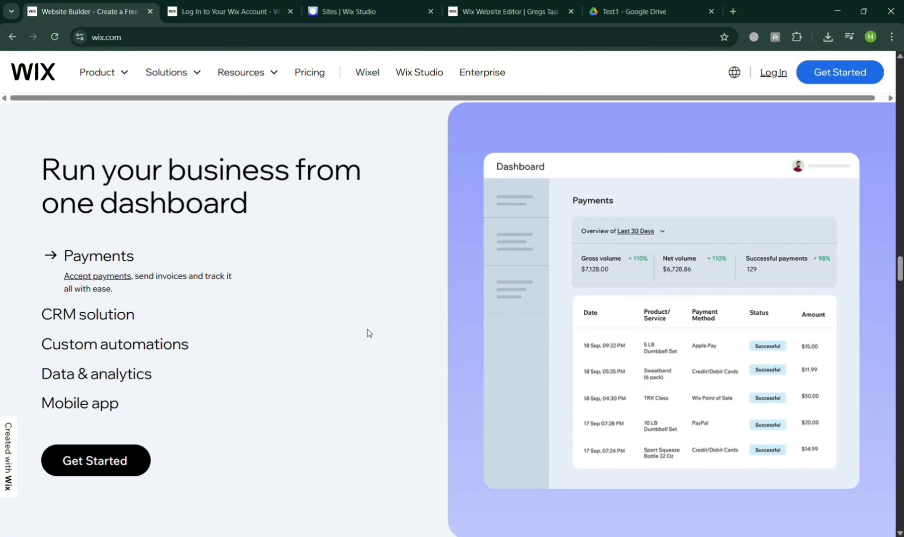
scroll(369, 333, "down", 1)
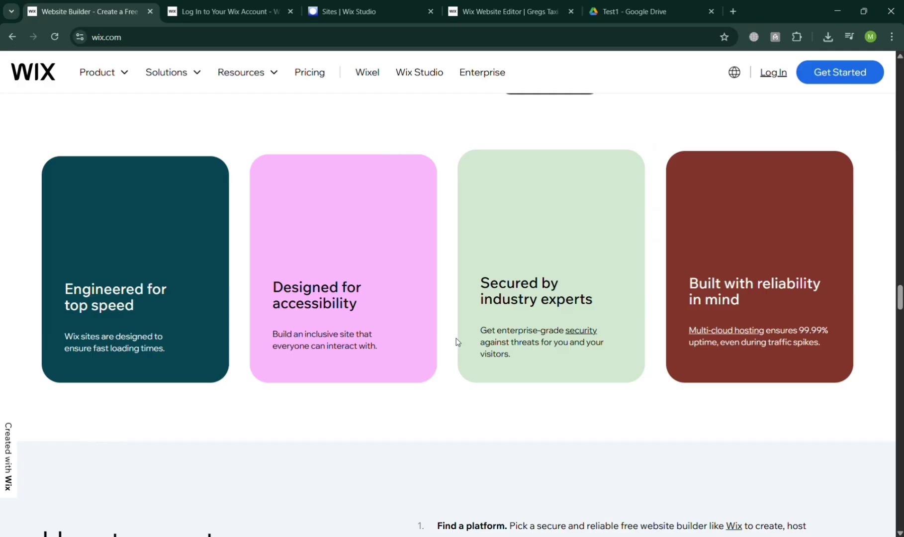
scroll(456, 341, "down", 20)
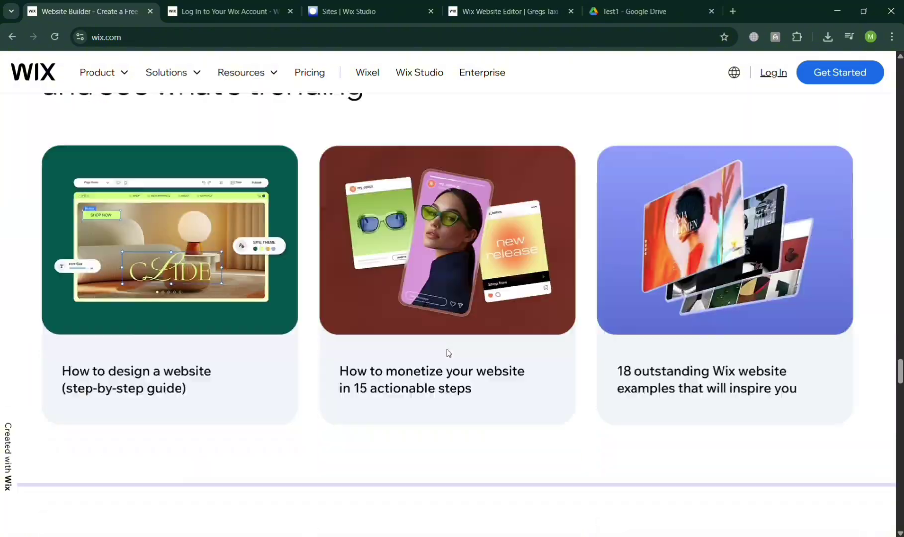
scroll(448, 353, "down", 20)
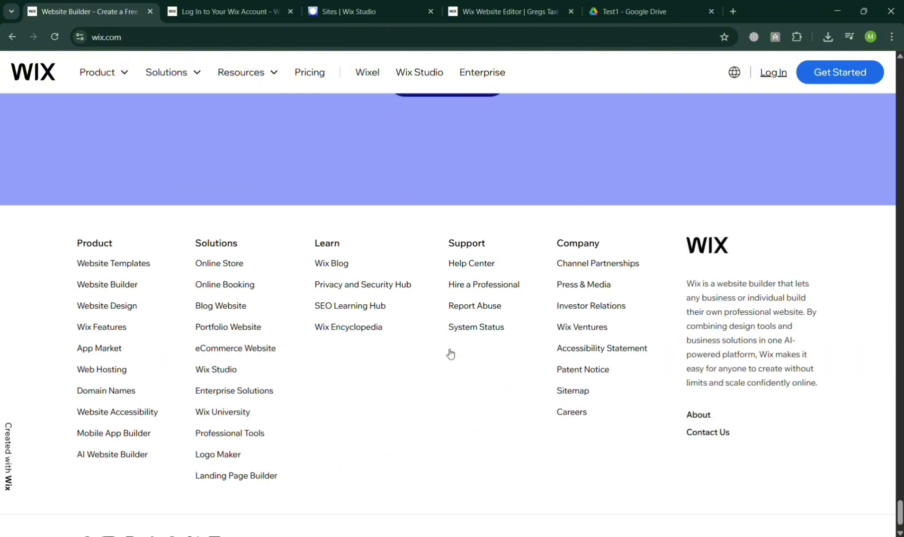
scroll(451, 354, "down", 3)
scroll(451, 354, "up", 15)
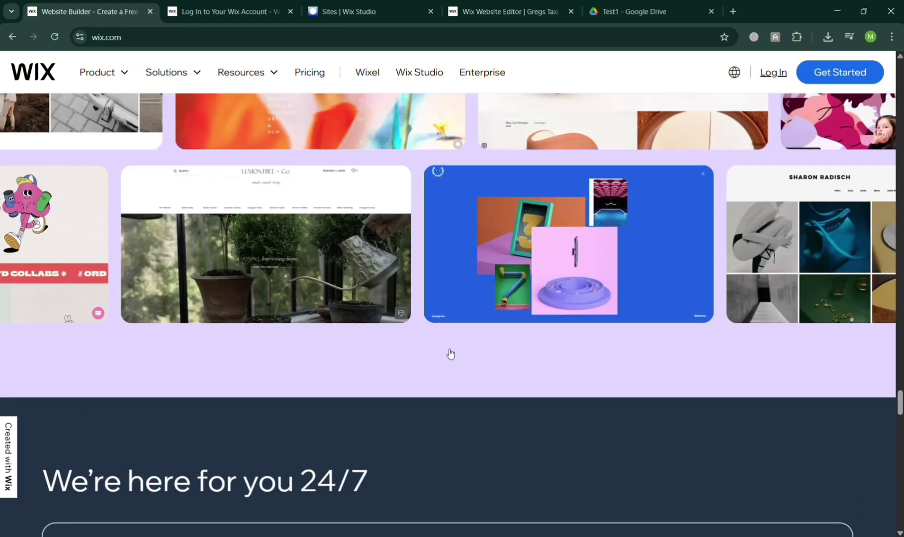
scroll(450, 353, "up", 6)
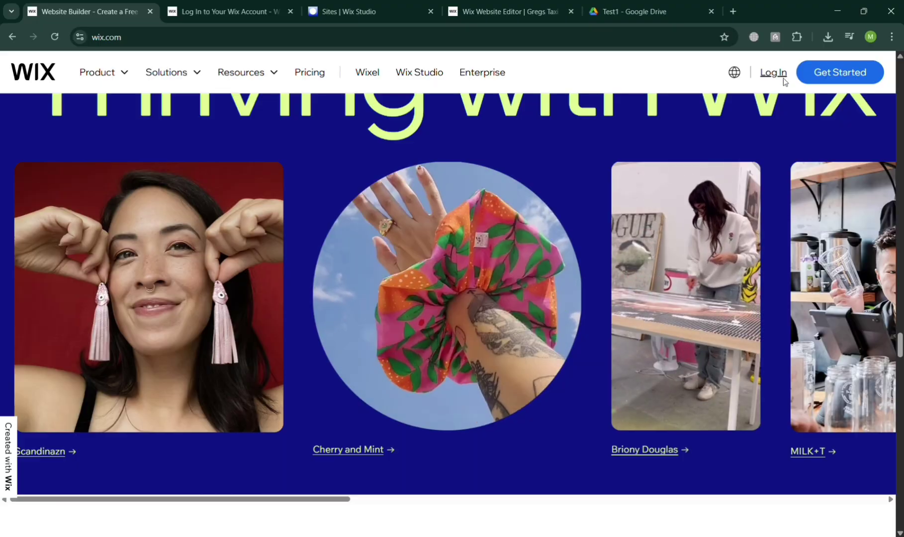
Look over the Wix login page and the Wix Studio site list, and switch to the Gregs Taxi site in the Wix Editor
left_click(175, 4)
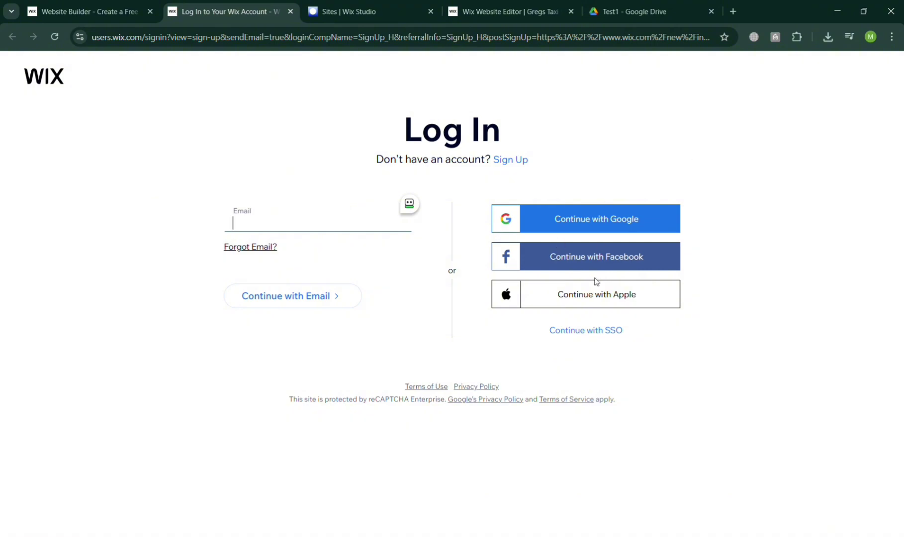
left_click(358, 4)
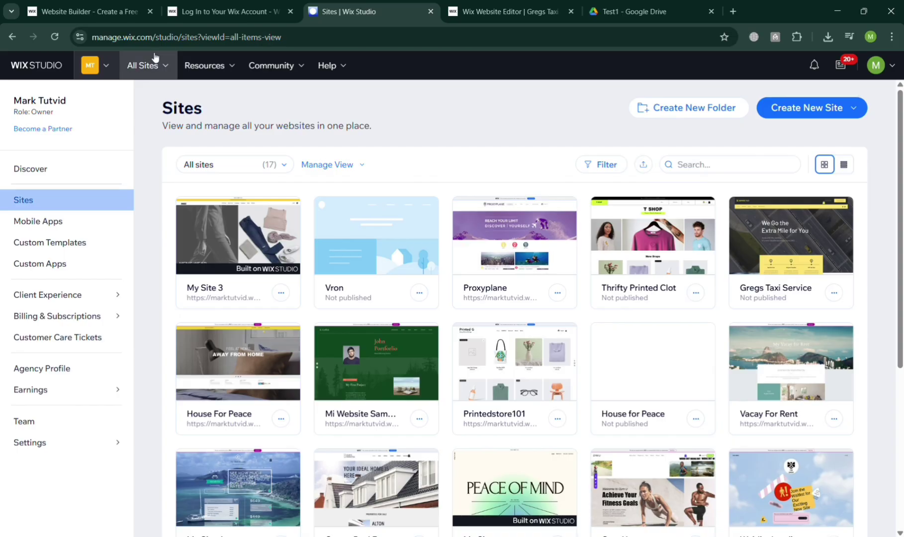
mouse_move(686, 255)
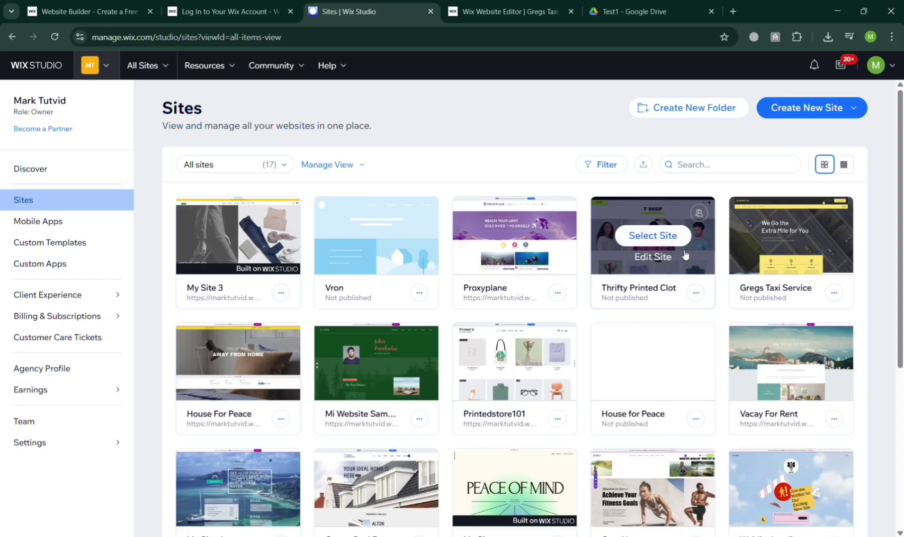
mouse_move(794, 251)
left_click(476, 4)
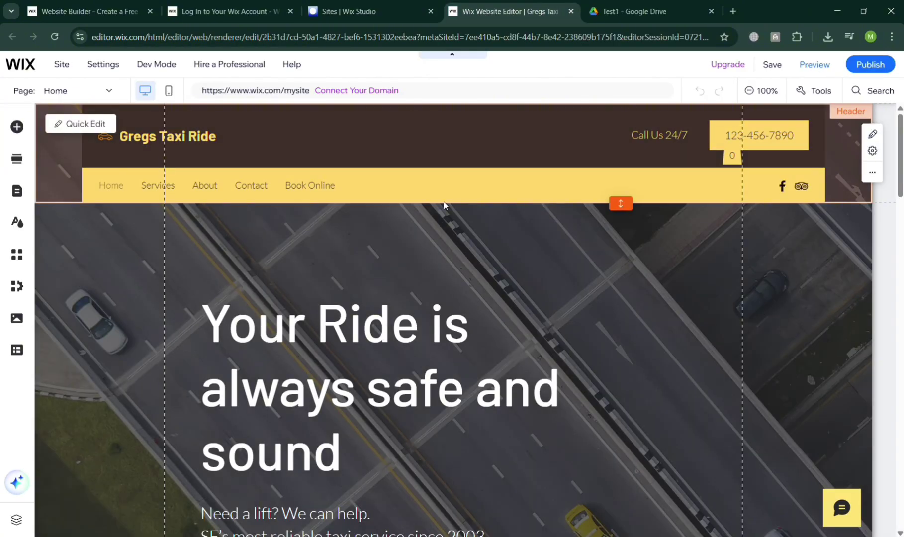
Add a blank section directly above the Testimonials section on the Home page
scroll(678, 275, "down", 4)
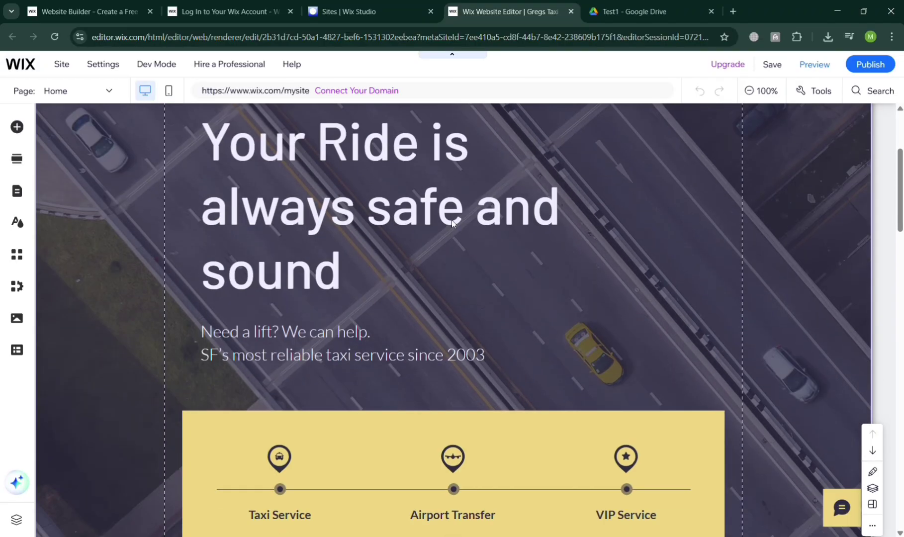
scroll(407, 372, "down", 17)
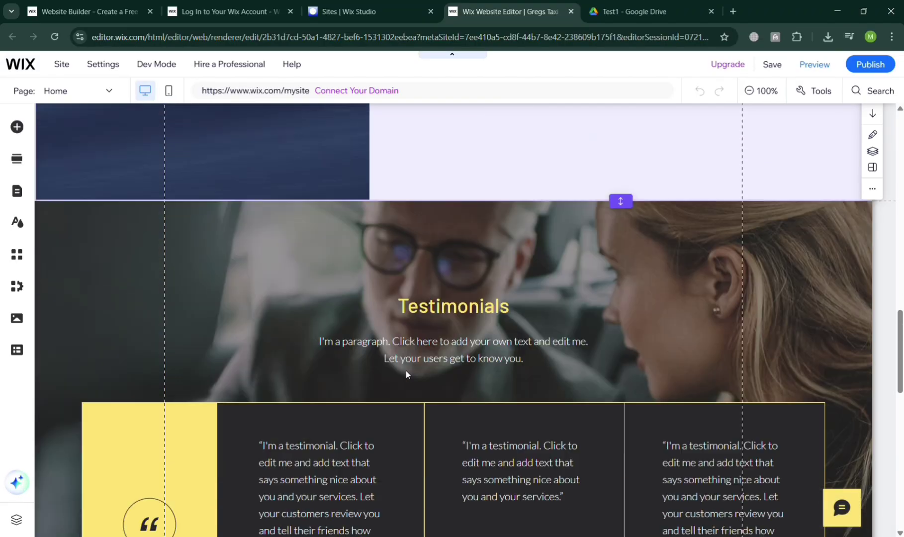
scroll(407, 371, "down", 17)
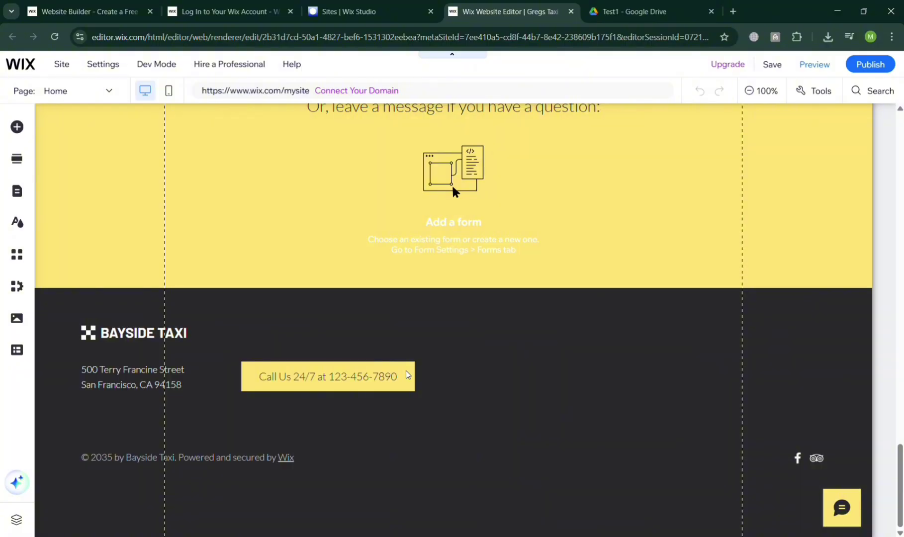
scroll(407, 371, "up", 15)
scroll(475, 131, "up", 15)
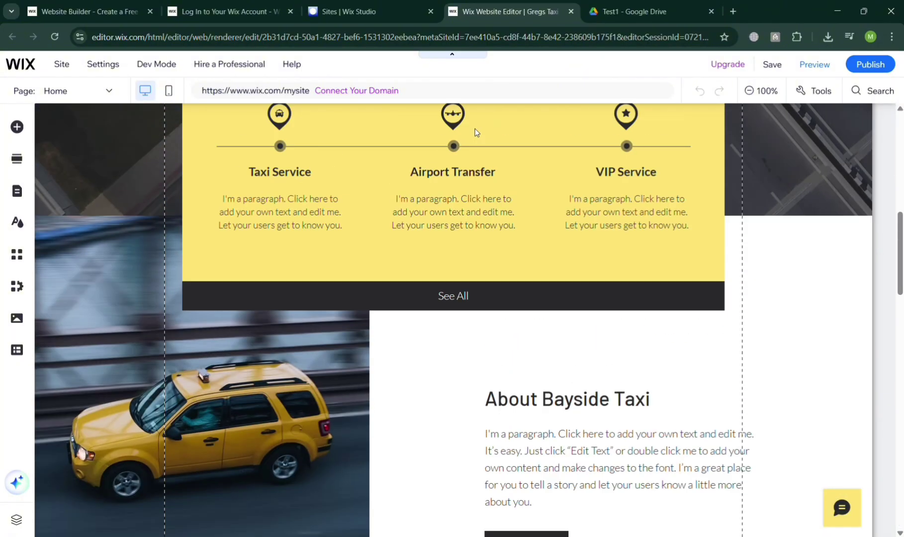
scroll(475, 131, "down", 11)
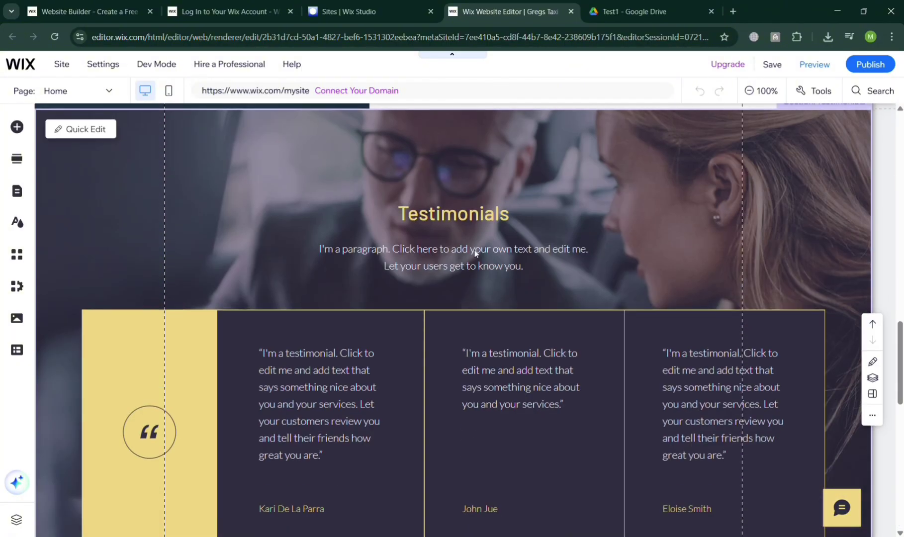
scroll(468, 131, "up", 1)
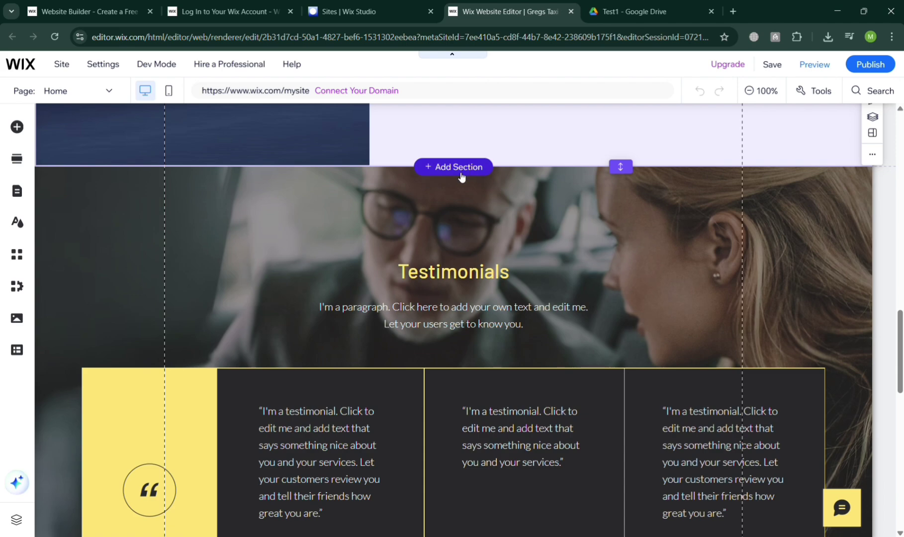
left_click(461, 168)
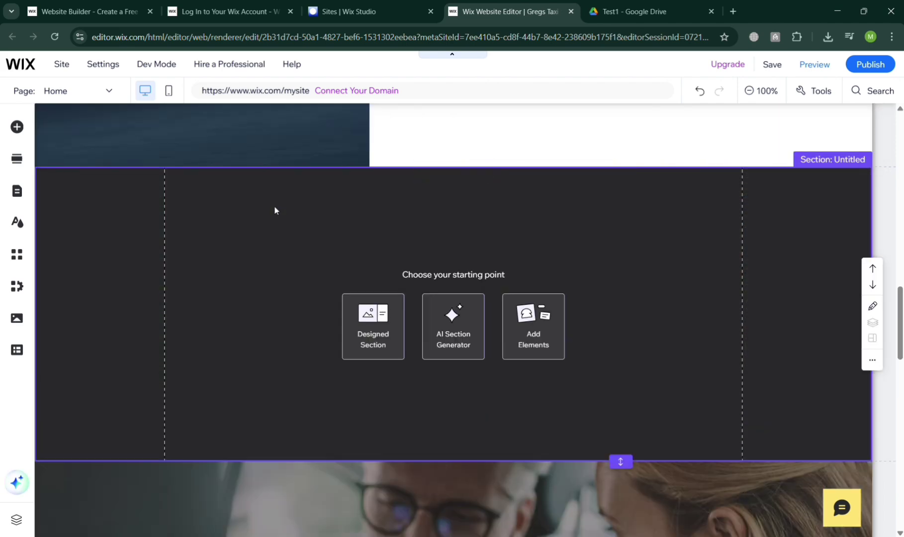
Check the contents of the Test1 folder in Google Drive and return to the Wix Editor
left_click(652, 6)
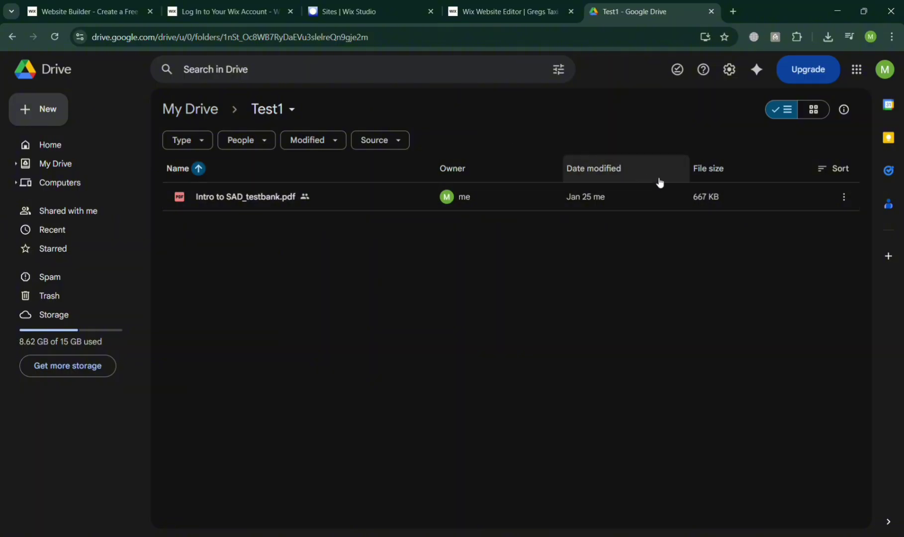
left_click(540, 5)
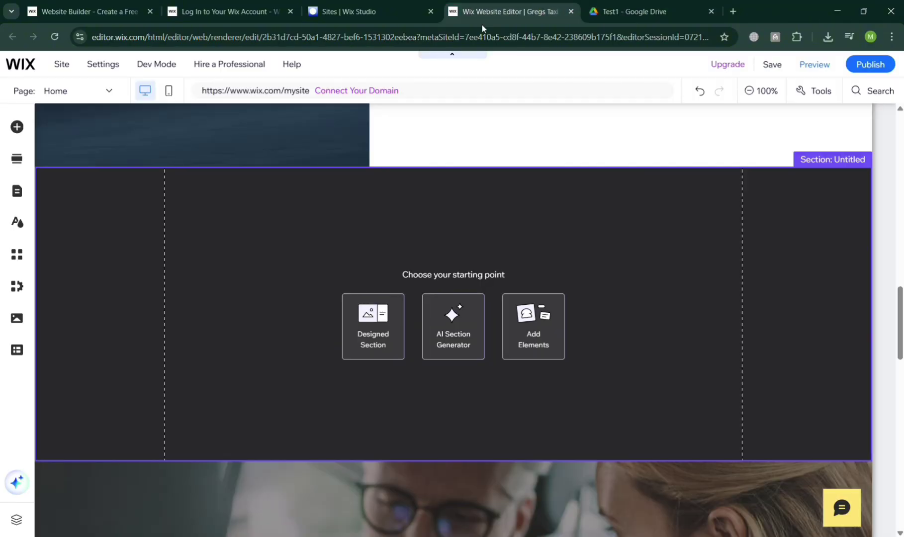
Add a Heading 2 text element to the new blank section and set its text to "Access the File Here."
left_click(16, 128)
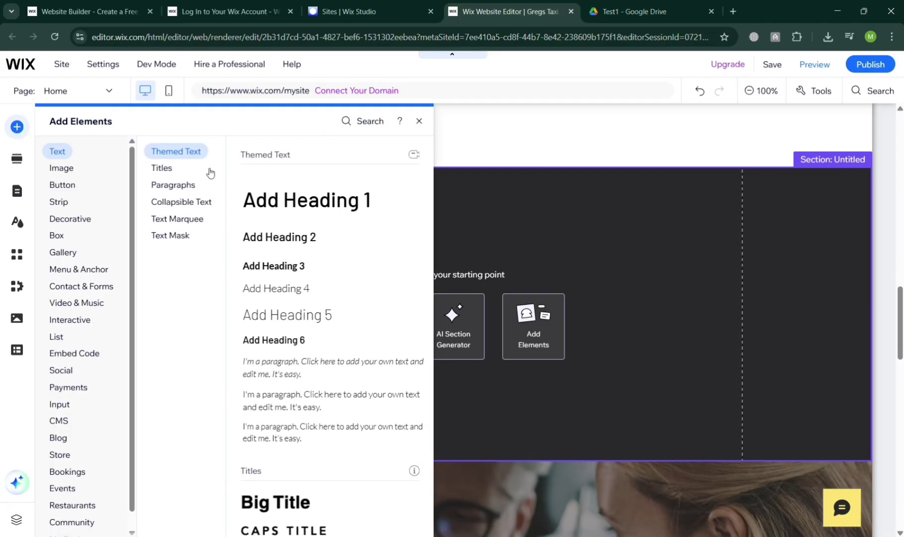
left_click(331, 234)
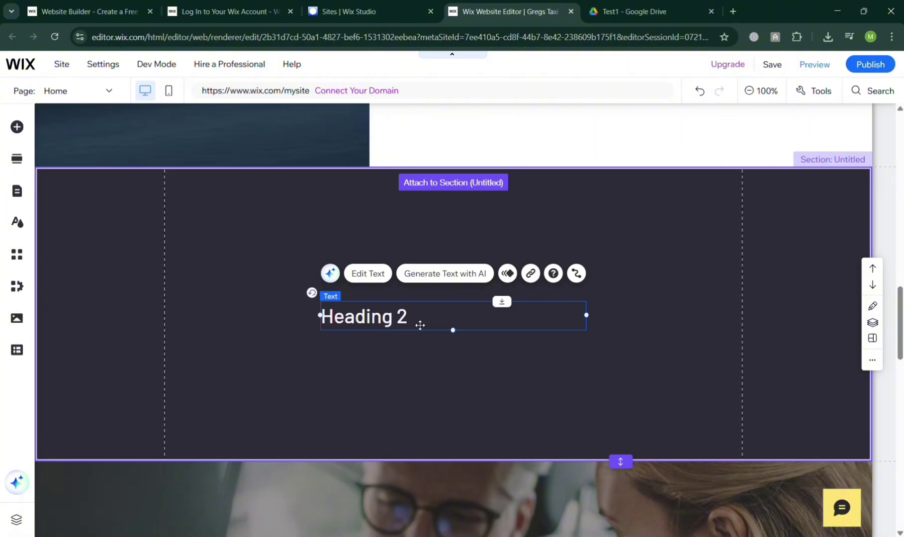
double_click(420, 325)
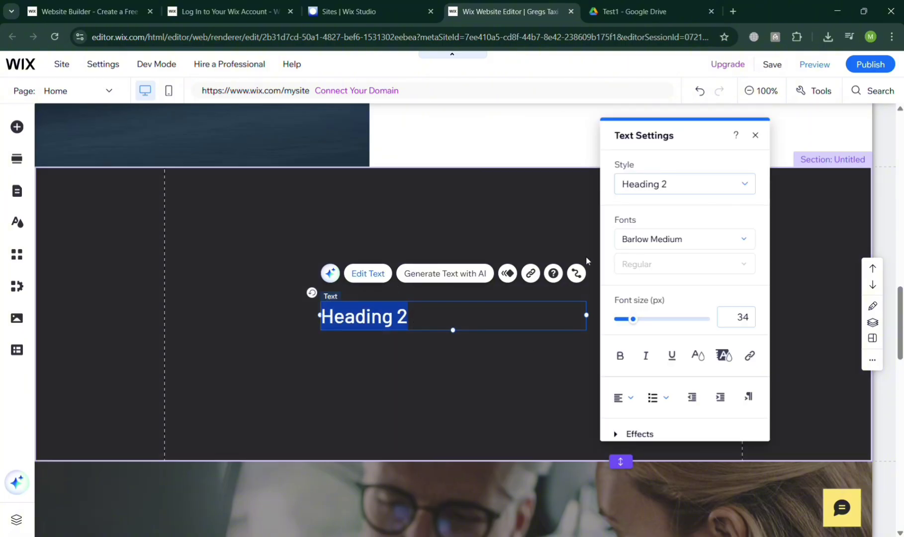
type("acc")
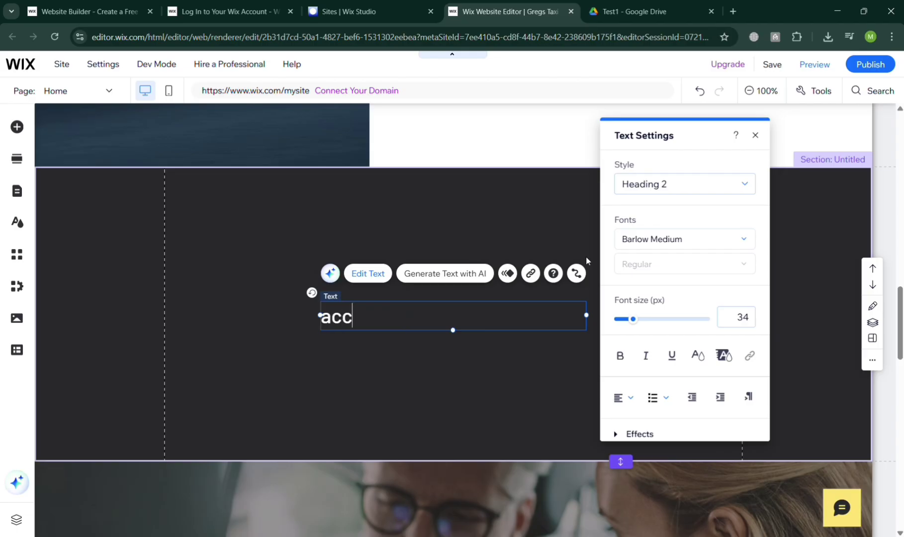
key("BackSpace")
key("BackSpace")
type("Access ")
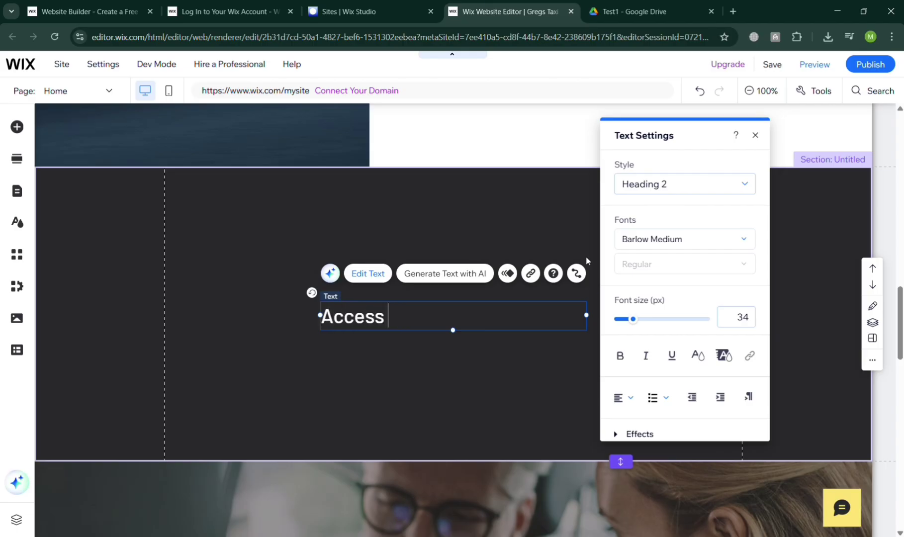
type("Tthe File ")
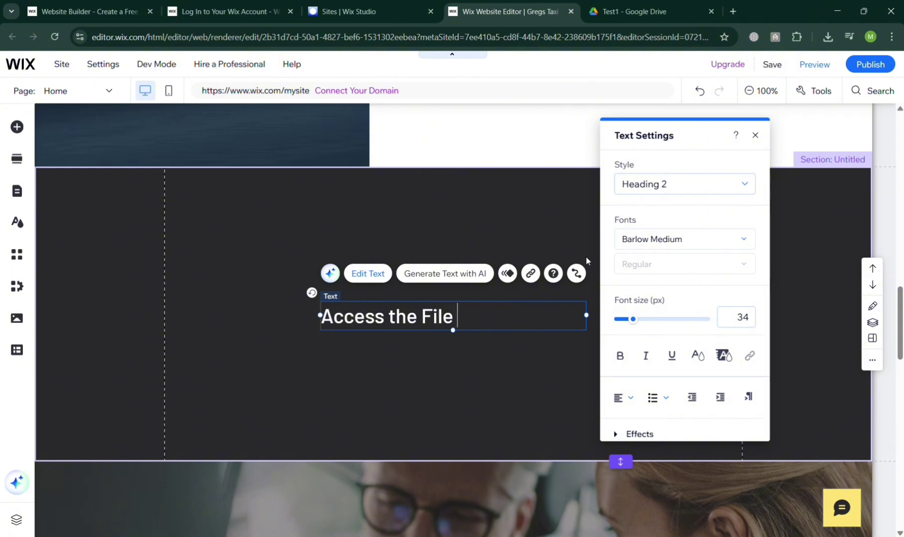
type("Here.")
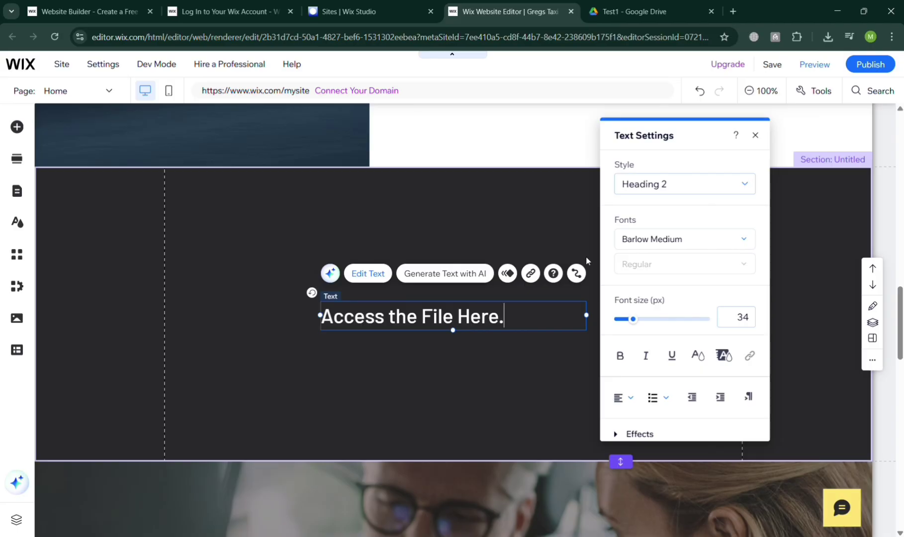
Start adding a link to the full "Access the File Here." heading text, with Web address as the link type
left_click(497, 365)
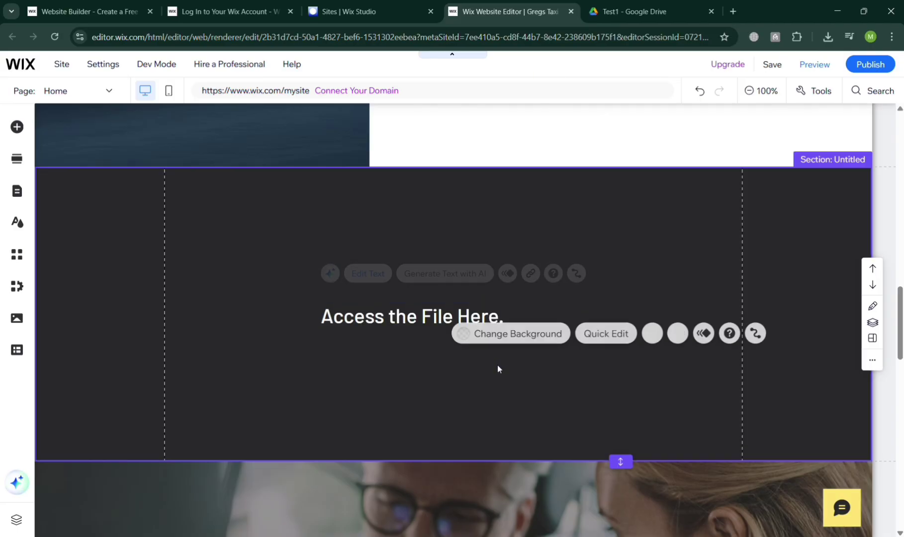
double_click(450, 315)
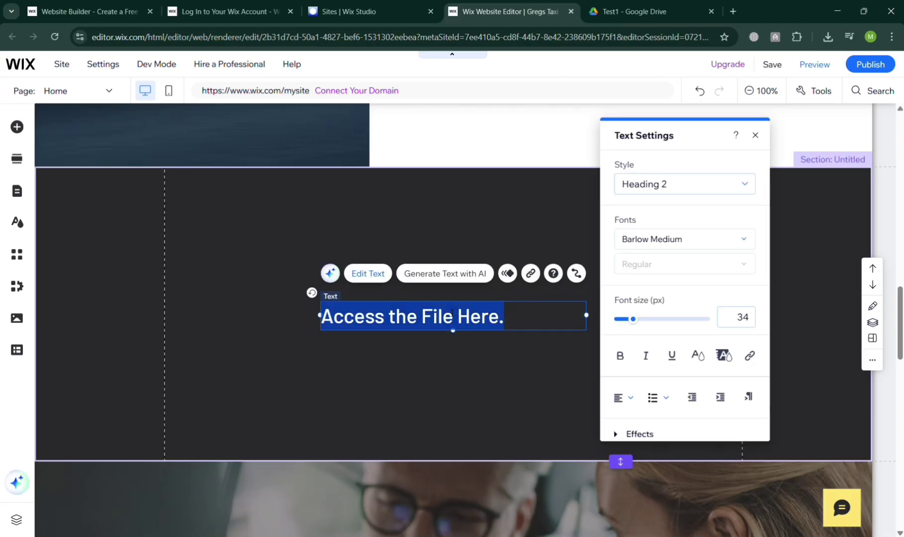
left_click(536, 279)
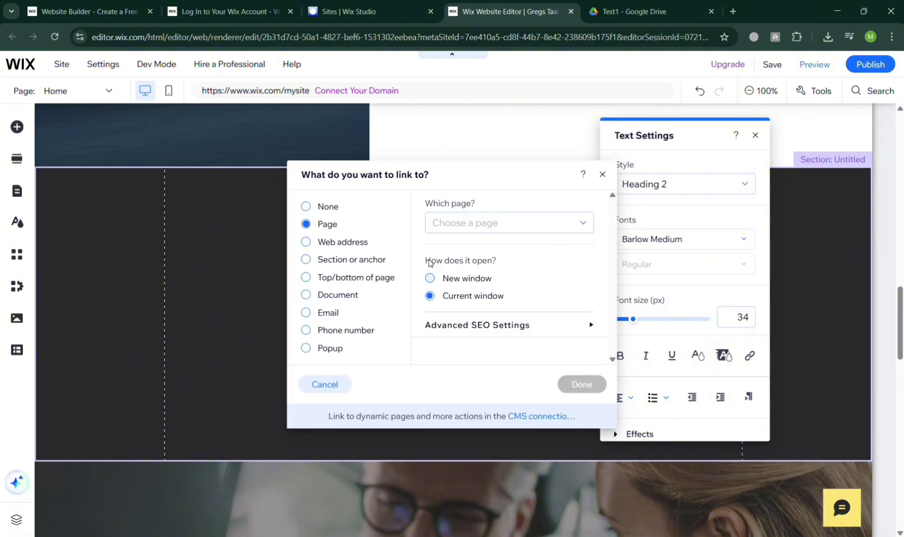
left_click(313, 243)
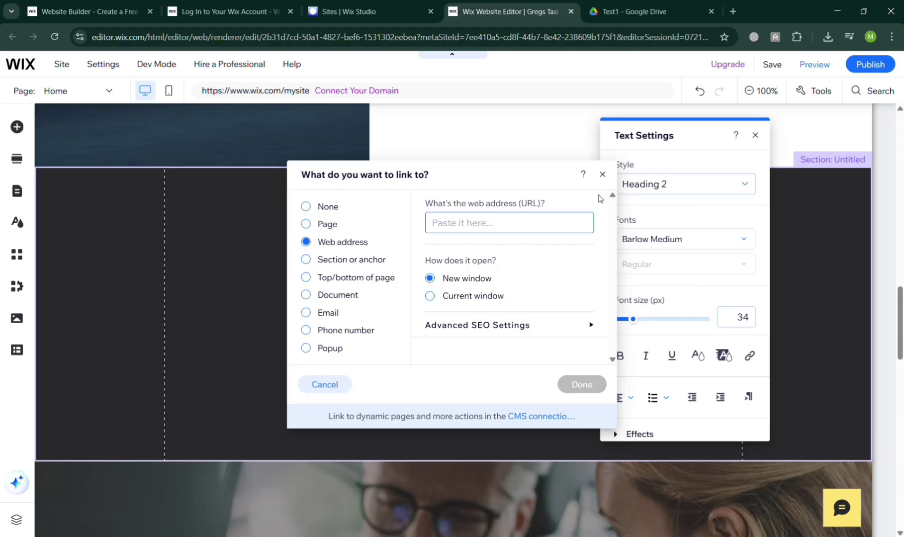
Switch to Google Drive and copy the sharing link of Intro to SAD_testbank.pdf, keeping Viewer as the role for anyone with the link
left_click(628, 4)
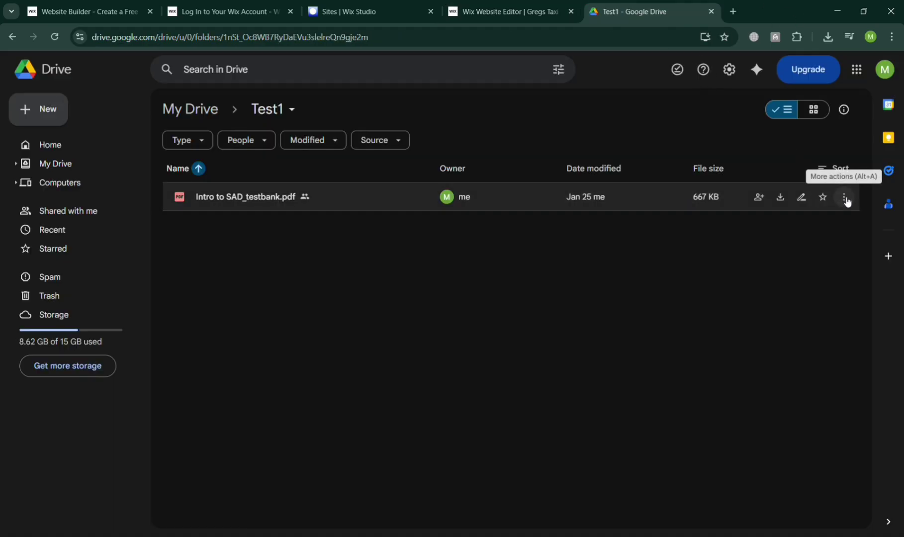
left_click(757, 198)
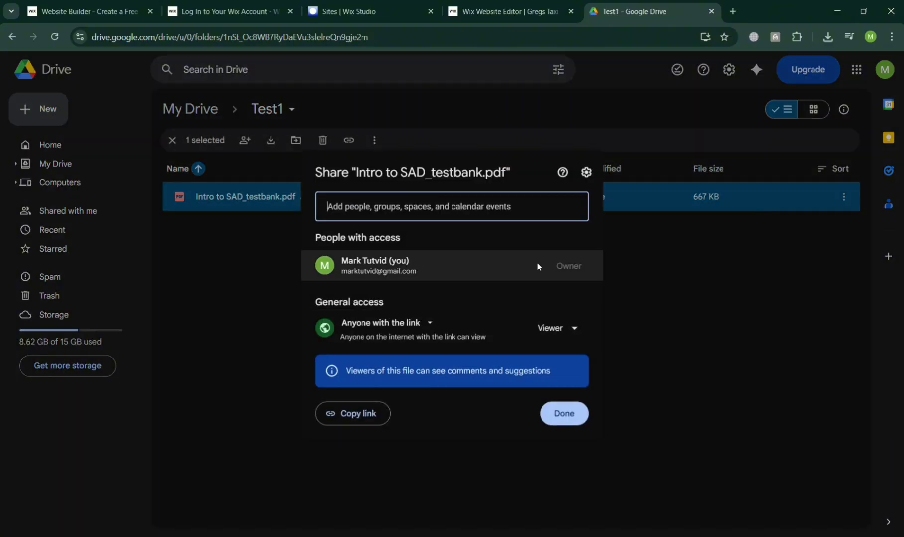
left_click(547, 330)
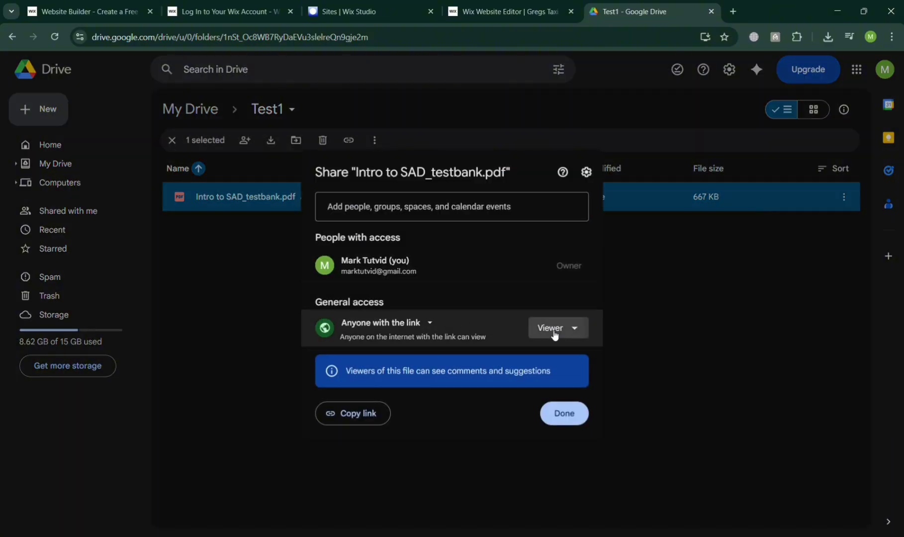
left_click(544, 373)
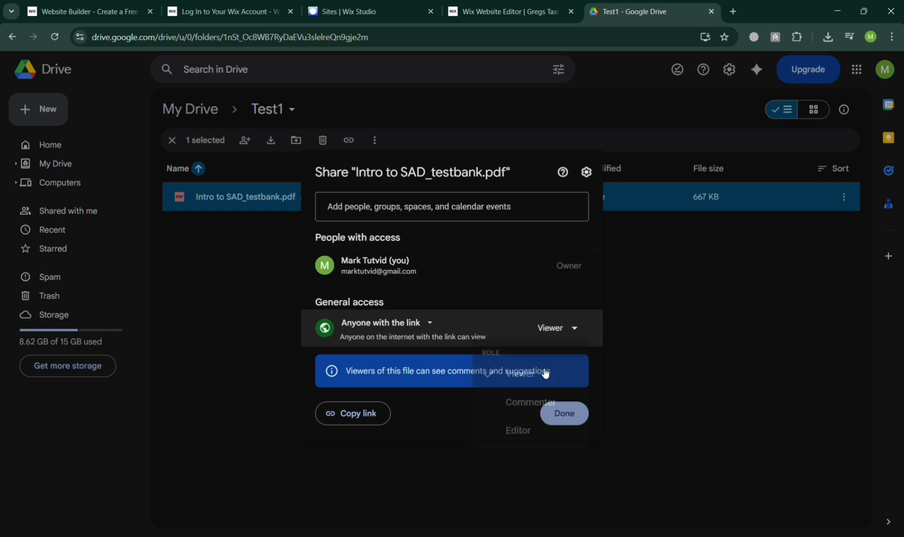
left_click(368, 417)
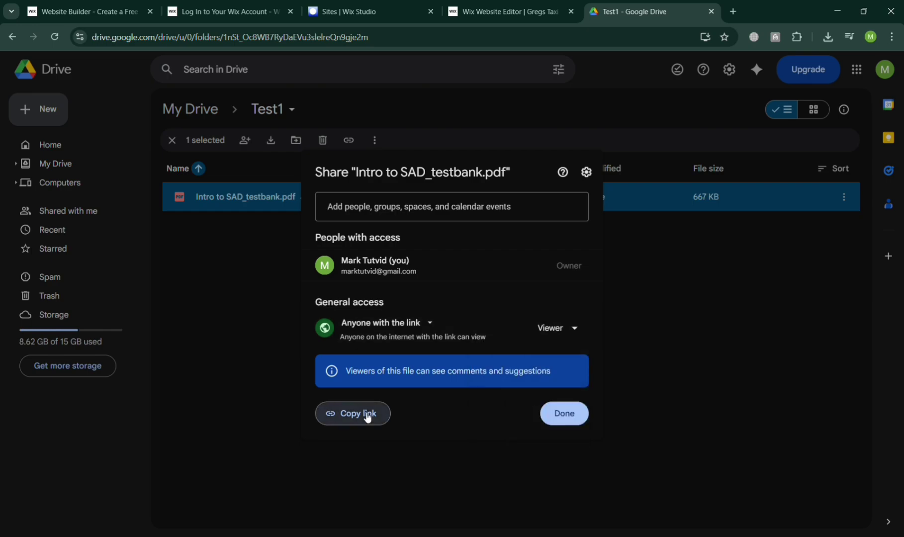
left_click(367, 415)
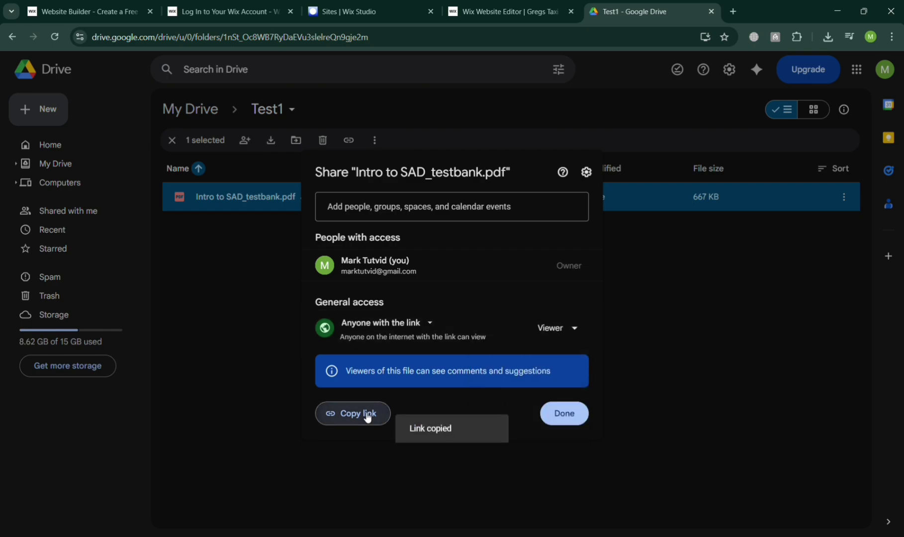
Back in the Wix Editor, link the heading to the copied Drive URL in a new window and remove its underline
left_click(527, 6)
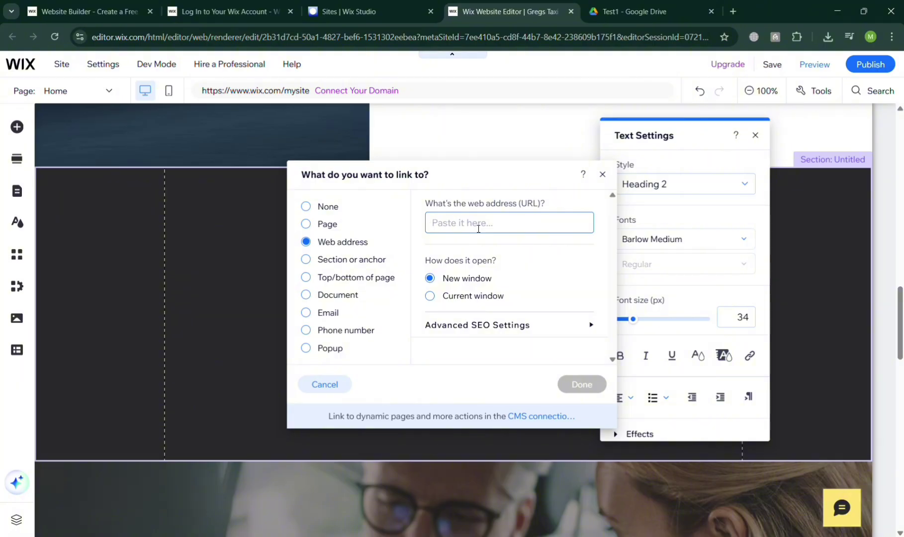
key("ctrl+v")
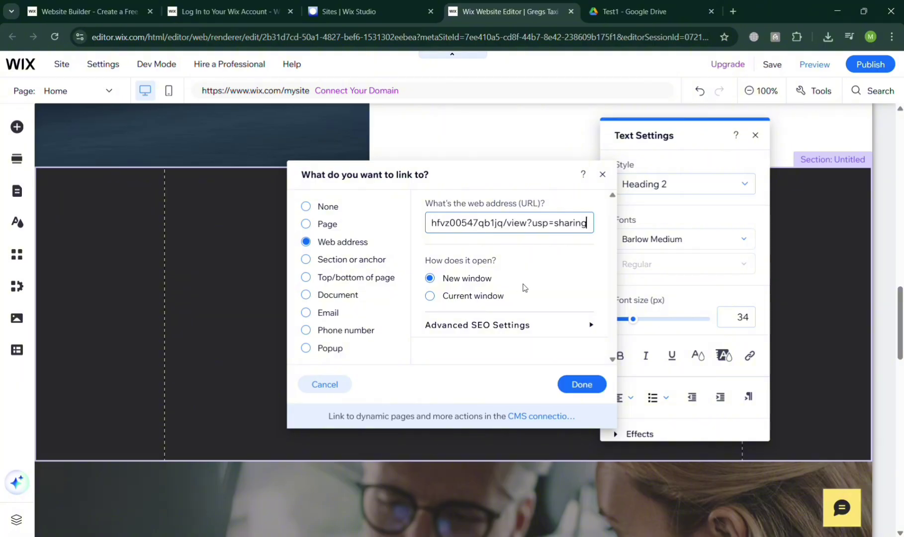
left_click(583, 391)
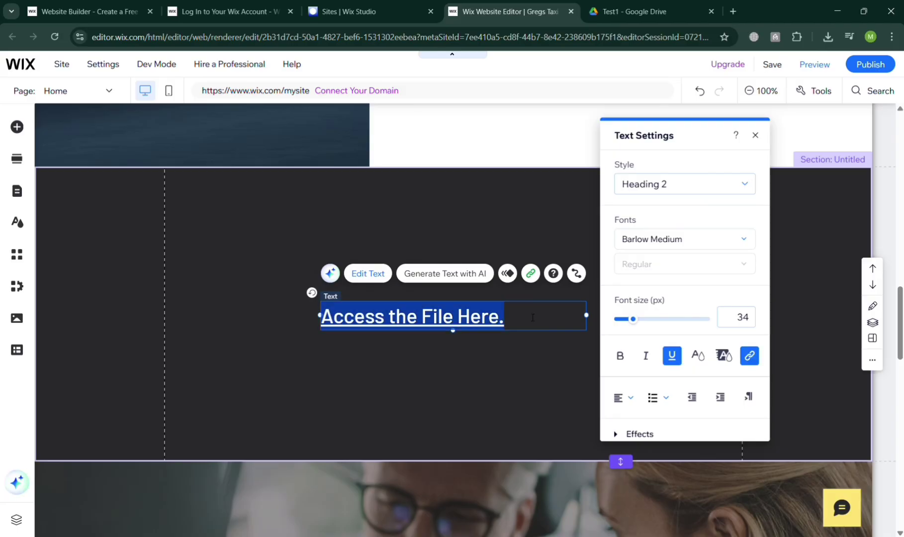
left_click(673, 356)
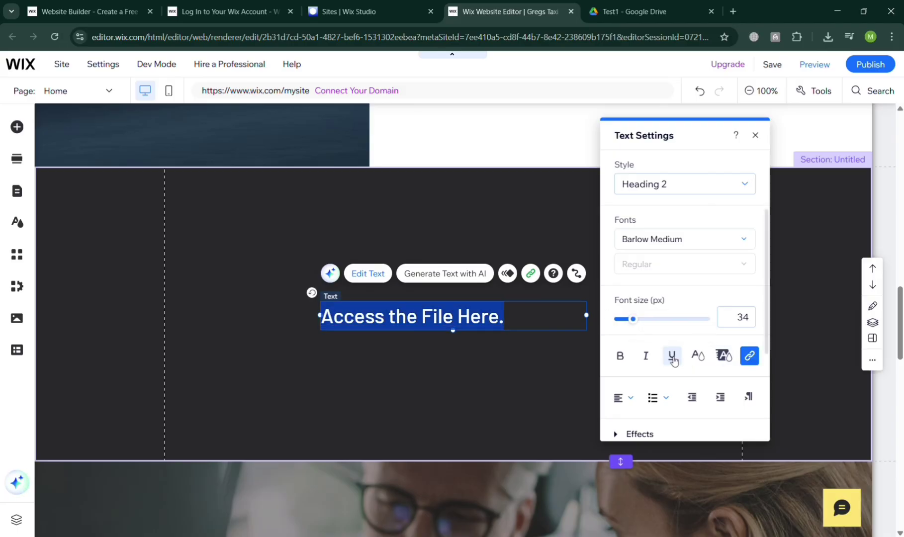
left_click(543, 366)
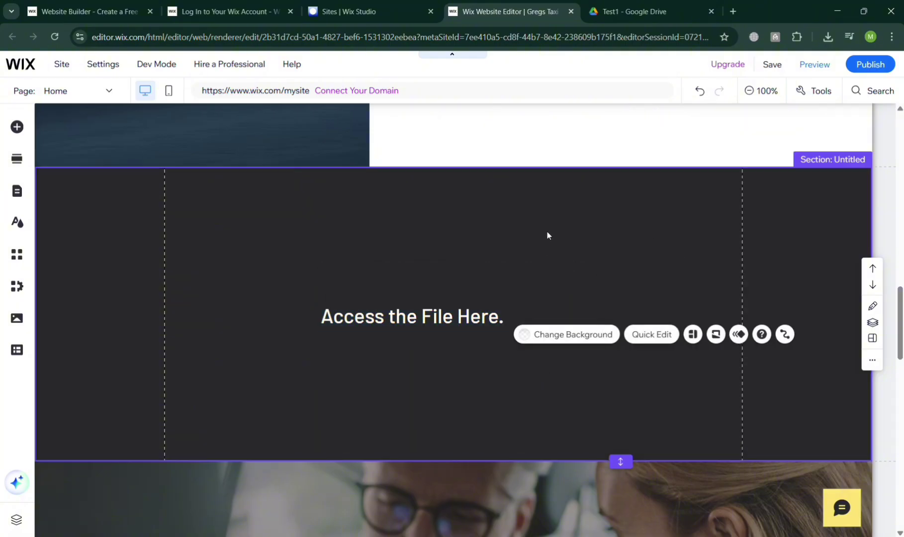
Browse the categories of elements that can be added and show the Embed Code options
left_click(17, 128)
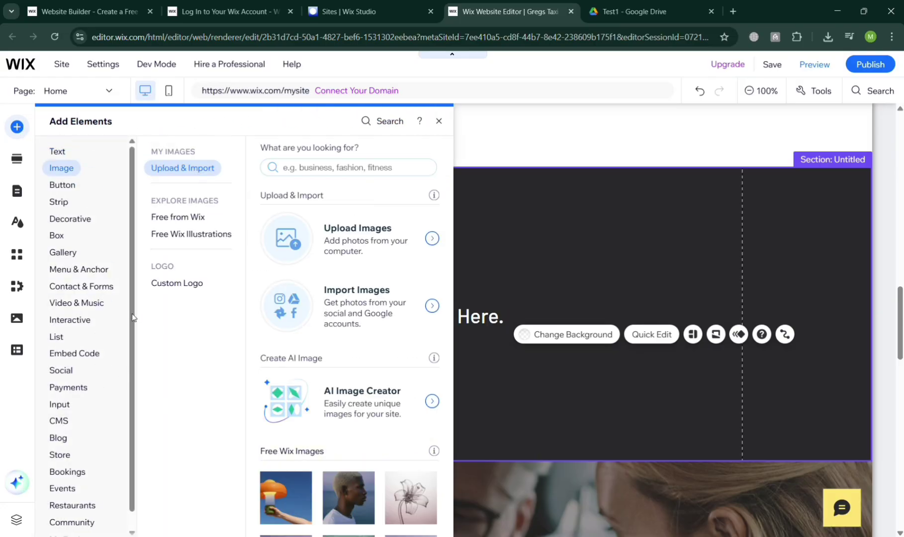
mouse_move(75, 456)
scroll(74, 456, "down", 1)
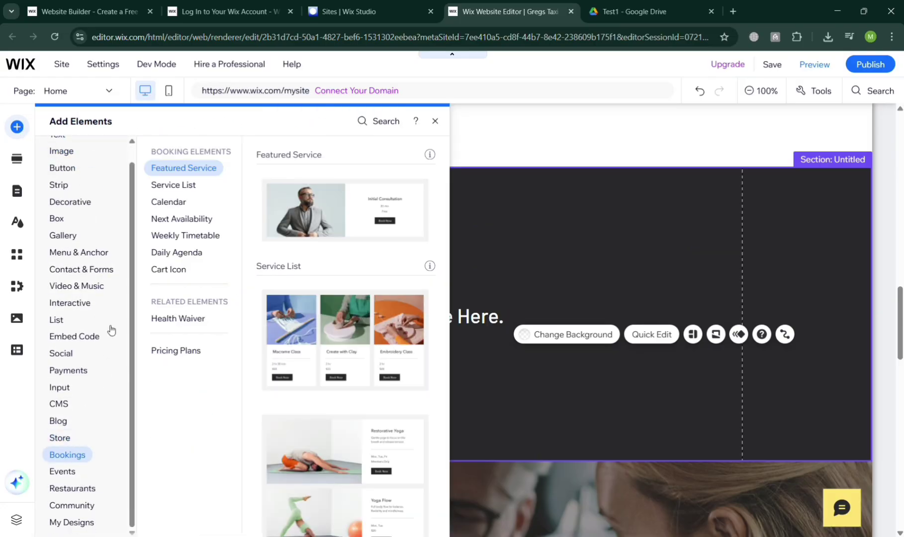
scroll(77, 180, "up", 1)
mouse_move(79, 183)
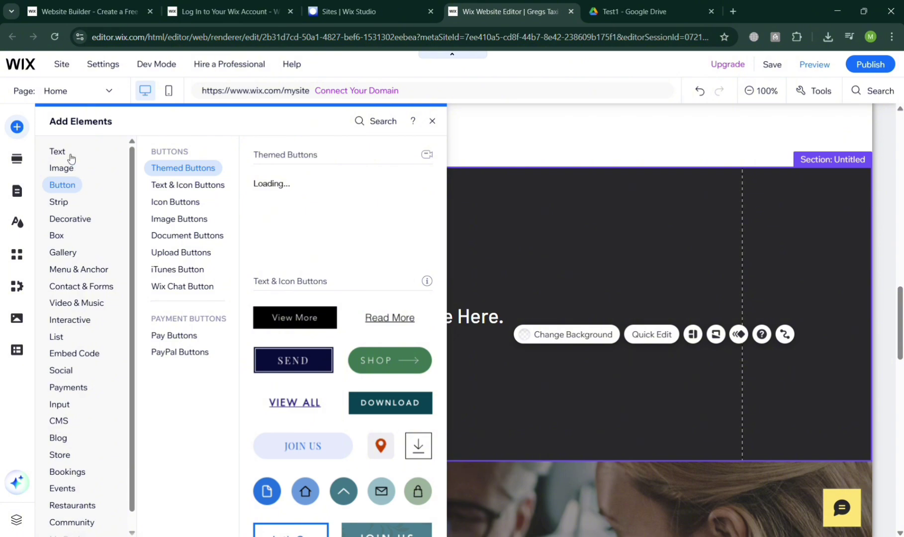
left_click(22, 133)
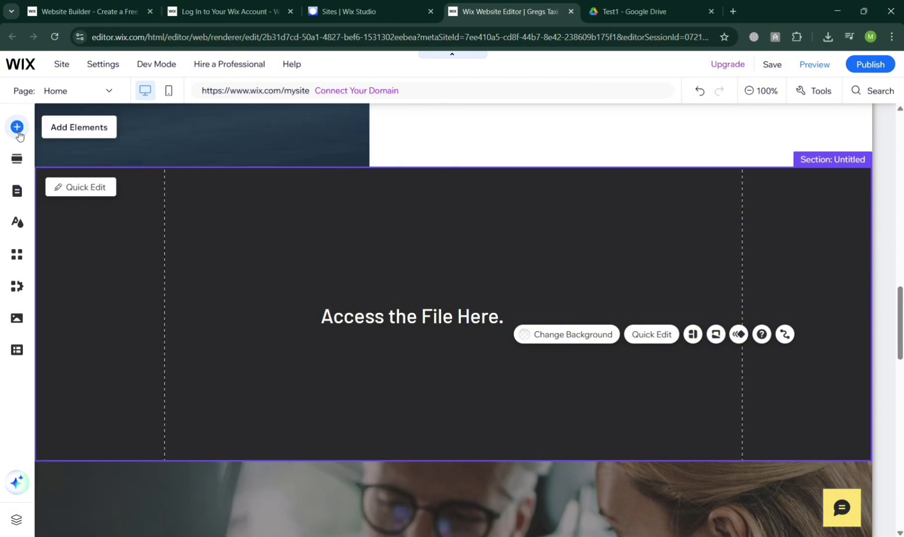
left_click(18, 132)
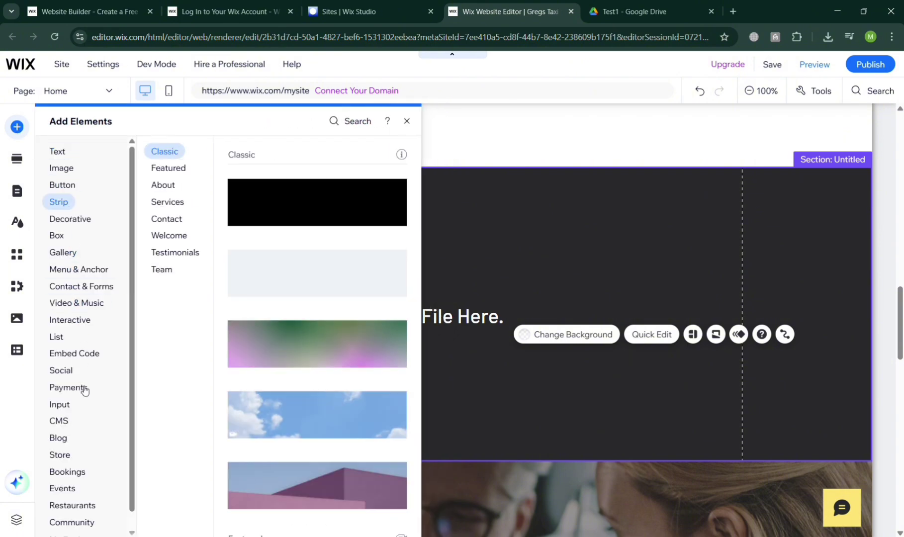
mouse_move(89, 354)
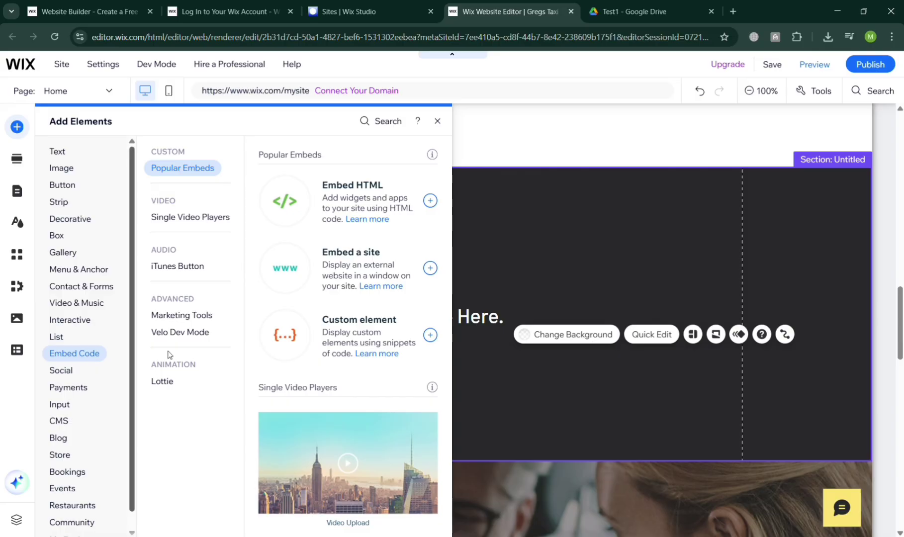
Switch to Google Drive, close the share dialog, and open Intro to SAD_testbank.pdf in a new tab without the viewer's introduction
left_click(706, 4)
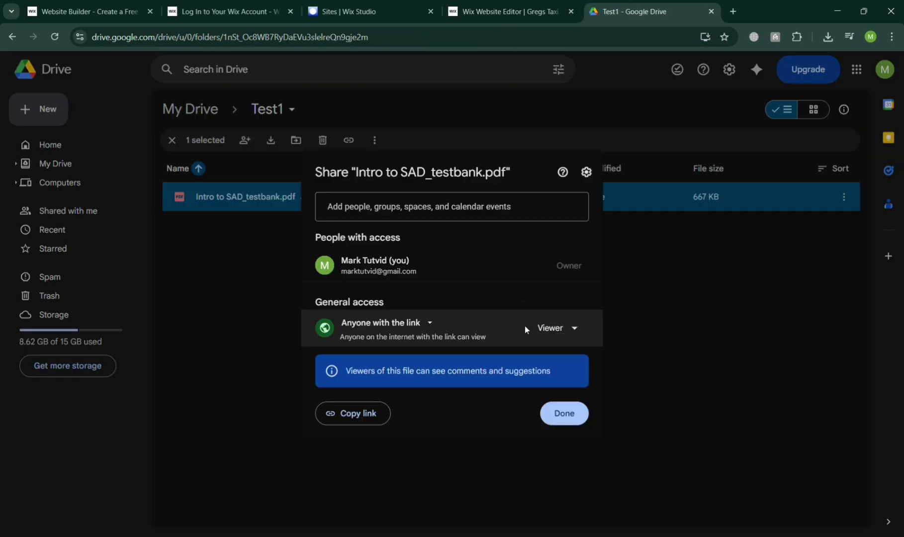
left_click(573, 419)
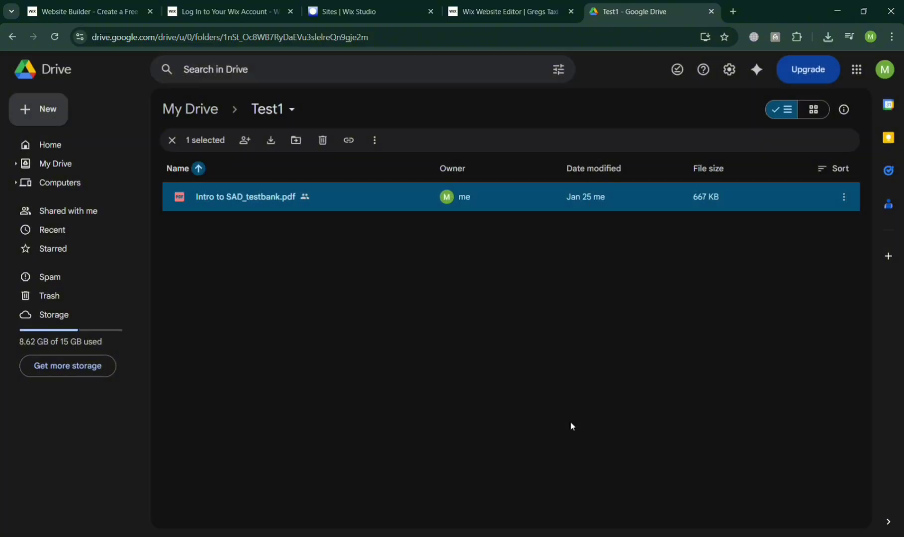
left_click(844, 198)
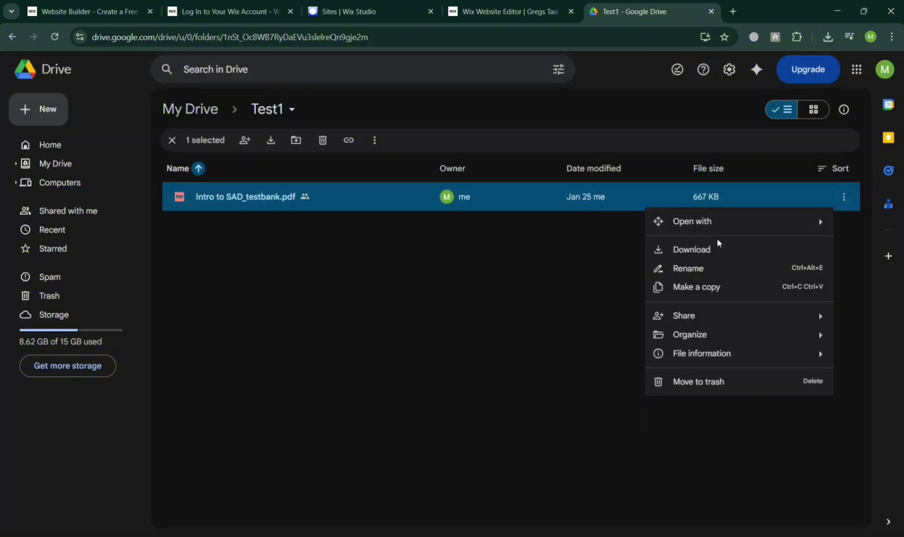
mouse_move(718, 234)
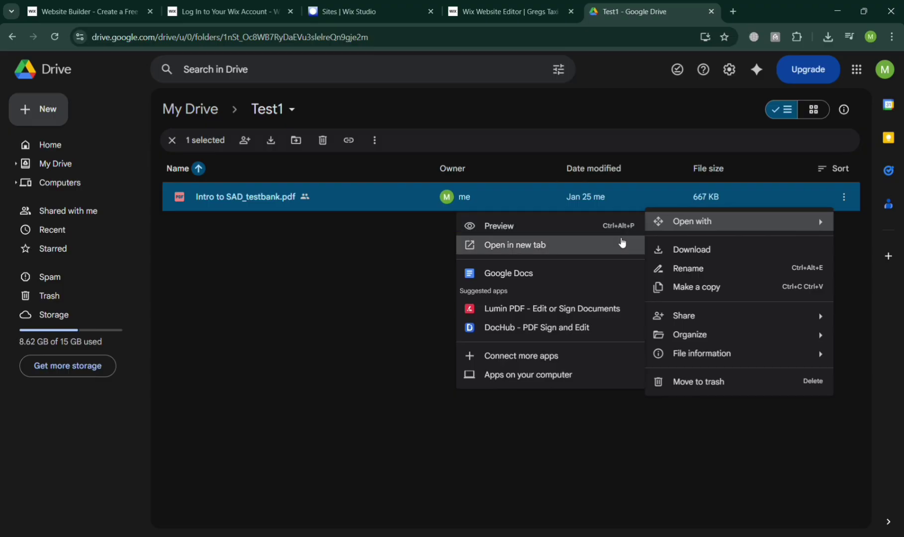
left_click(566, 244)
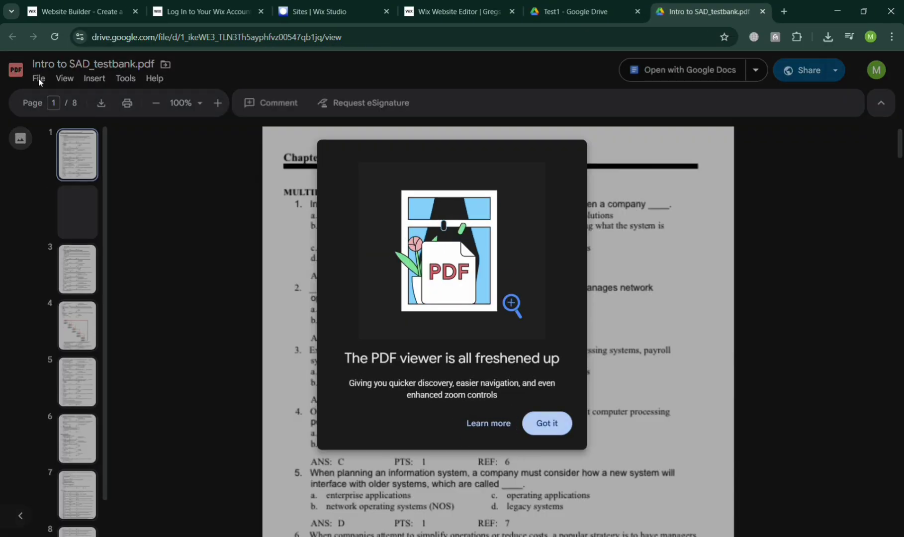
left_click(543, 426)
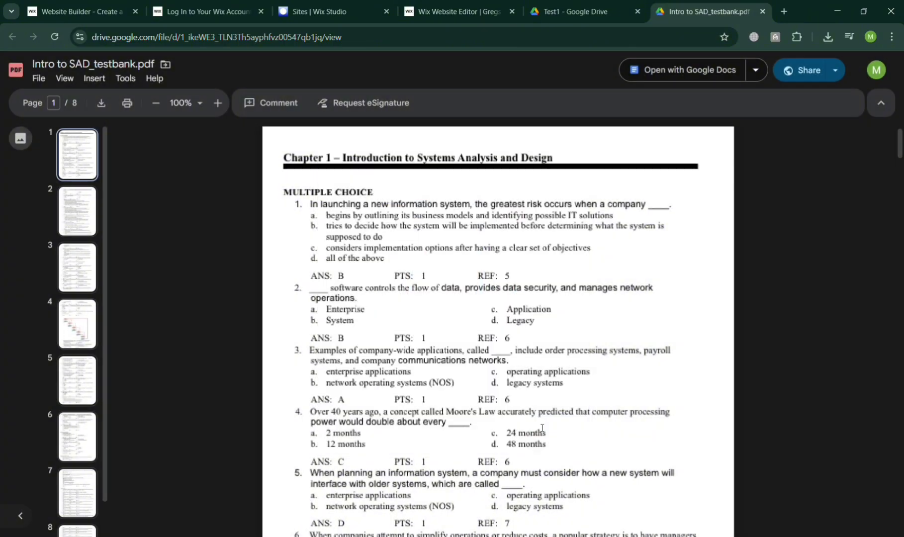
Get the embed link of Intro to SAD_testbank.pdf and copy its full iframe HTML code
left_click(41, 78)
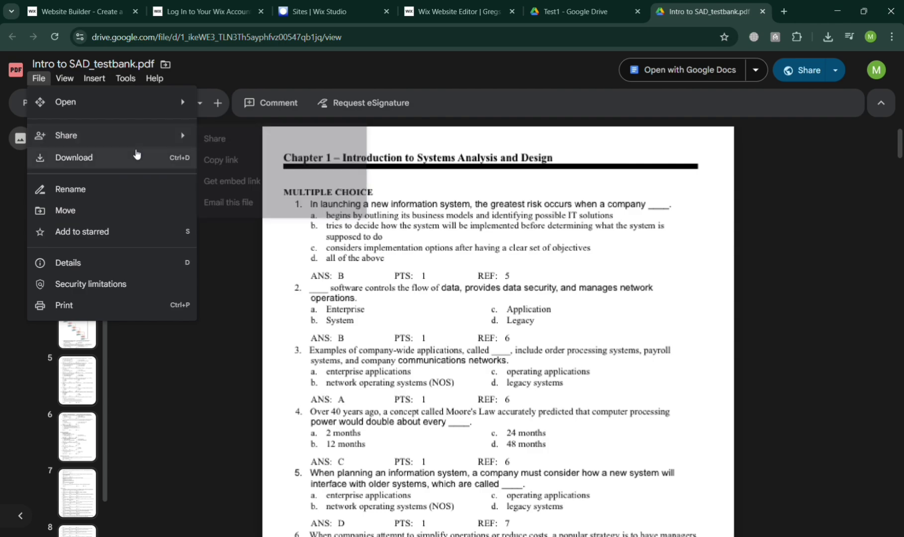
mouse_move(136, 143)
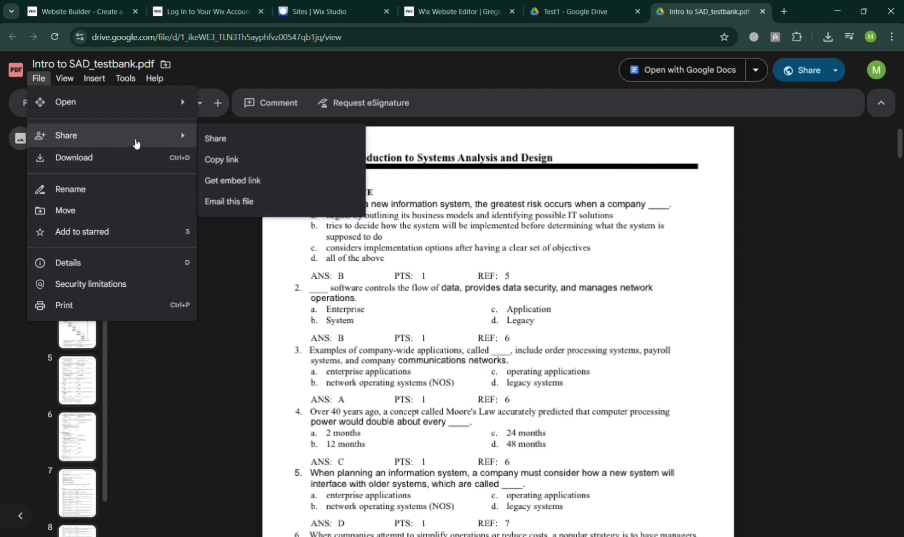
left_click(274, 192)
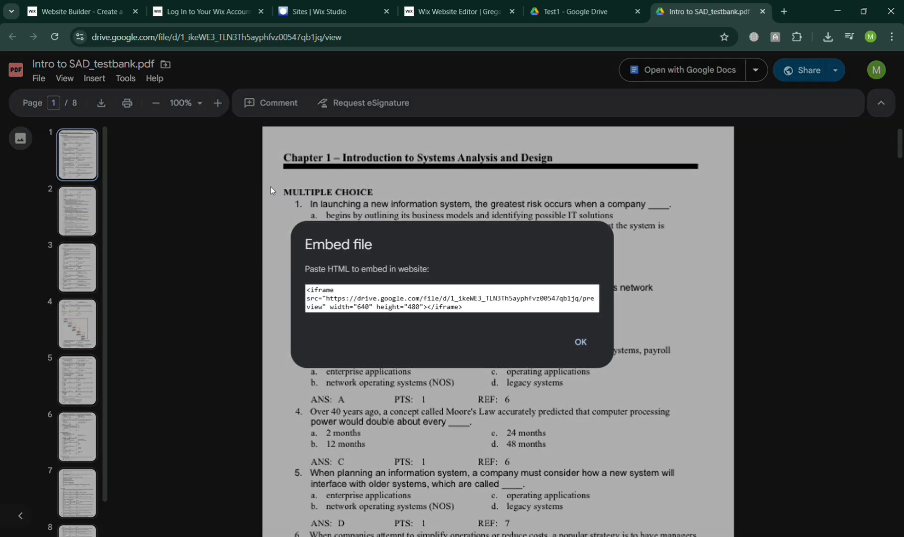
left_click(457, 306)
key("ctrl+c")
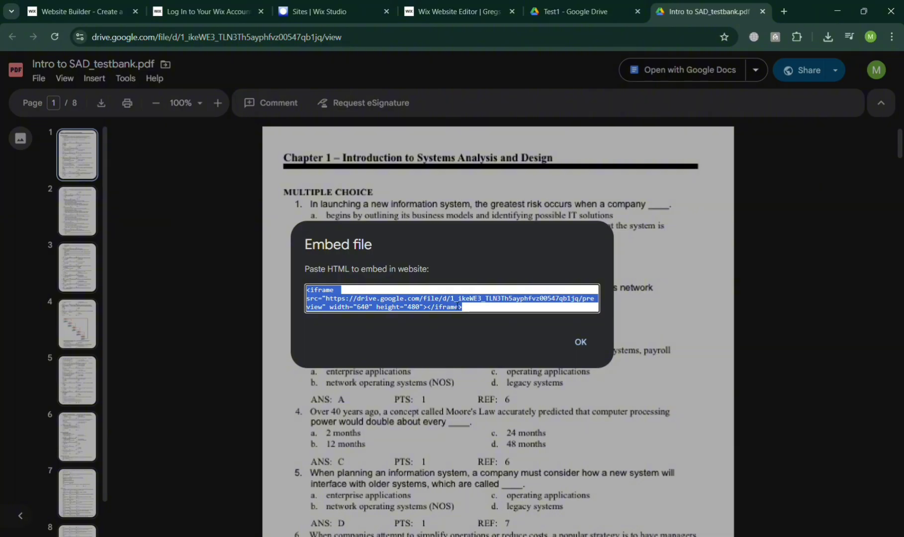
Return to the Wix Editor, add an Embed HTML element, and place it in the left part of the new section
left_click(448, 4)
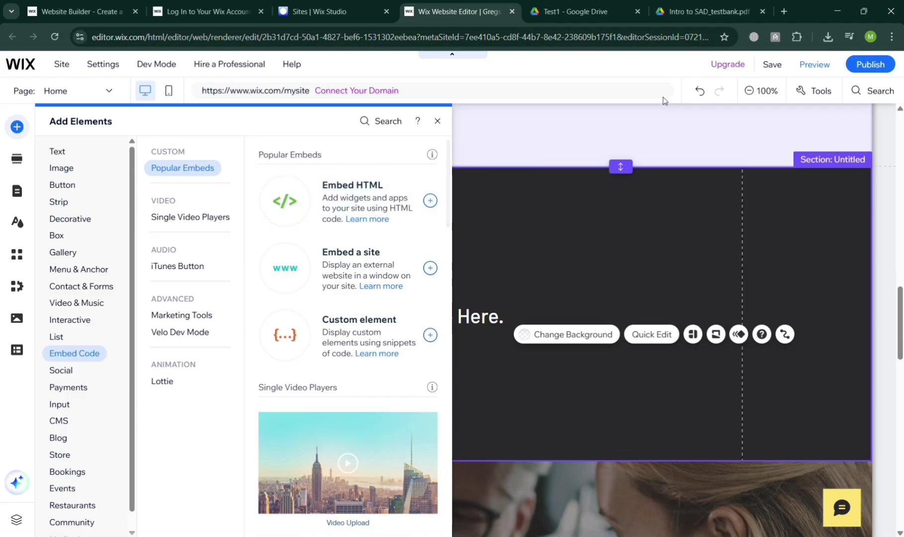
left_click(430, 200)
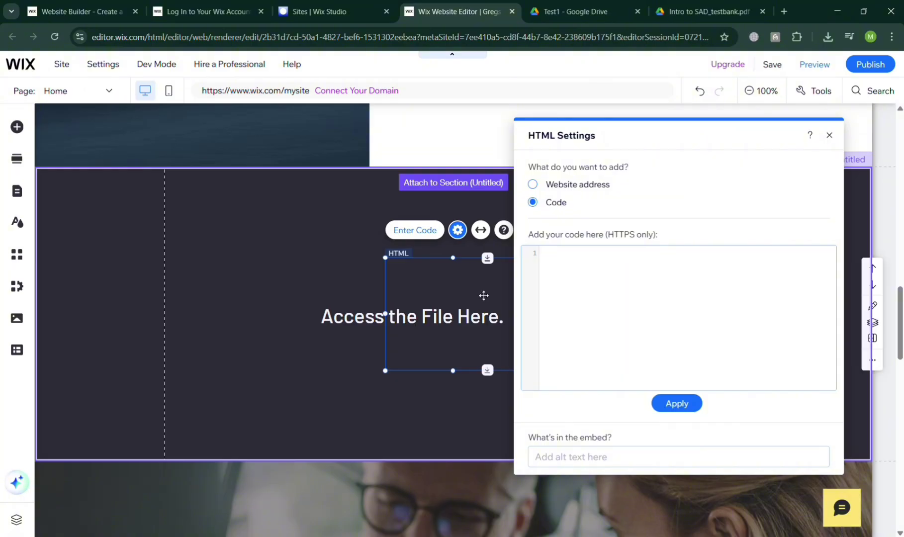
left_click_drag(428, 289, 267, 279)
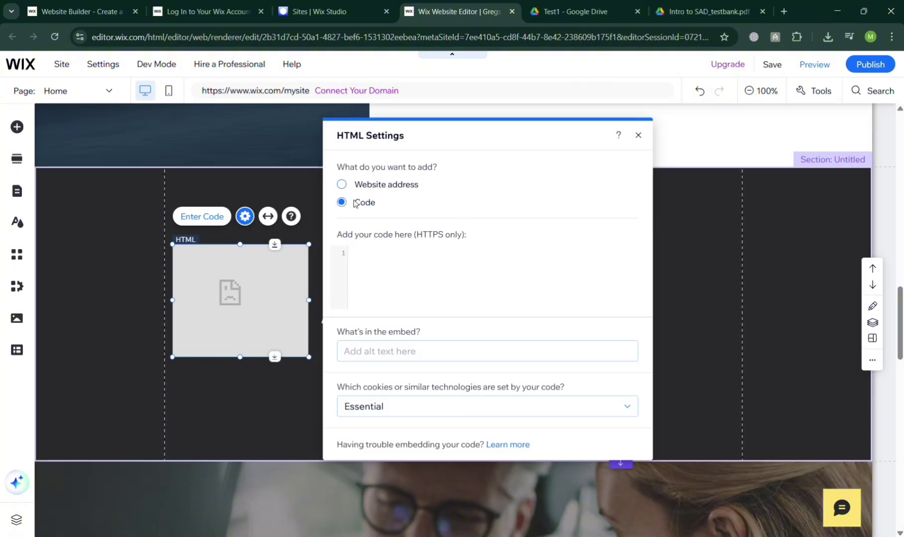
Insert the copied Google Drive iframe code into the HTML element, update the embed, and close its settings
left_click(400, 302)
key("ctrl+v")
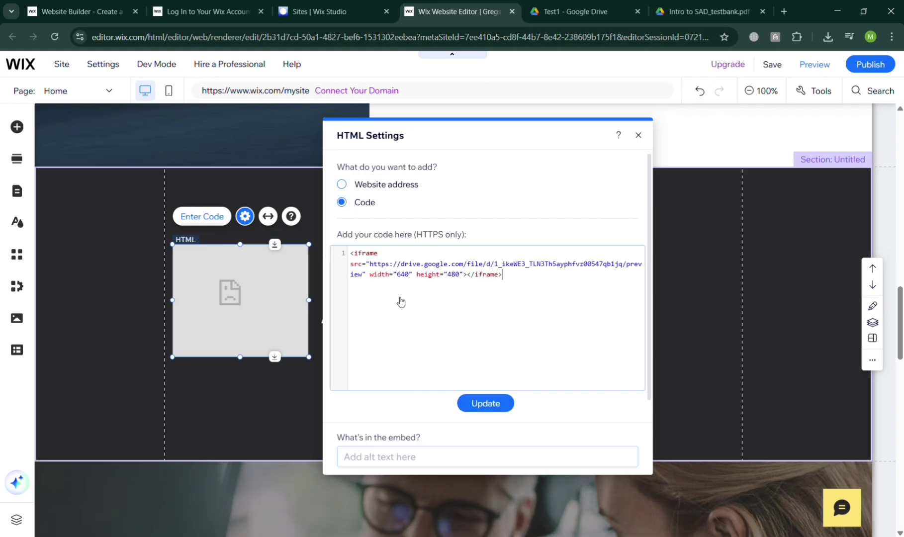
left_click(485, 403)
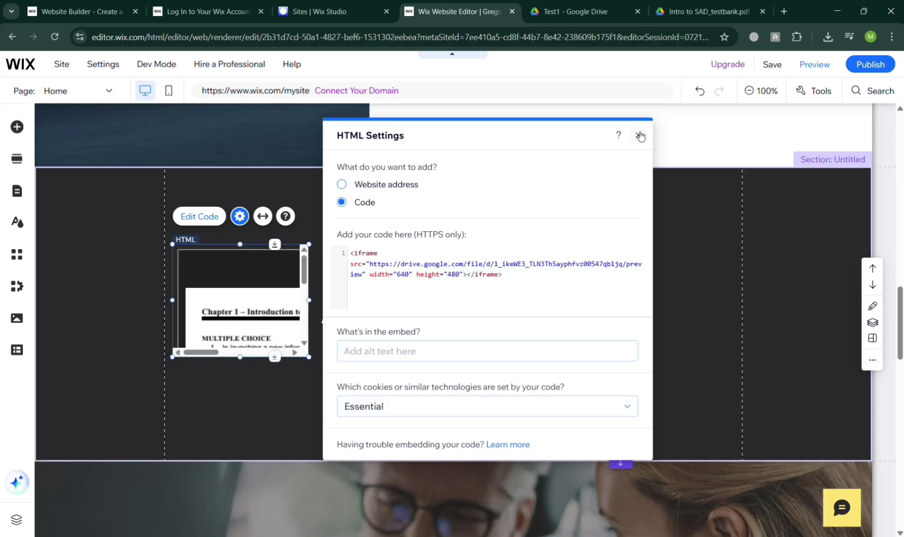
scroll(598, 408, "down", 10)
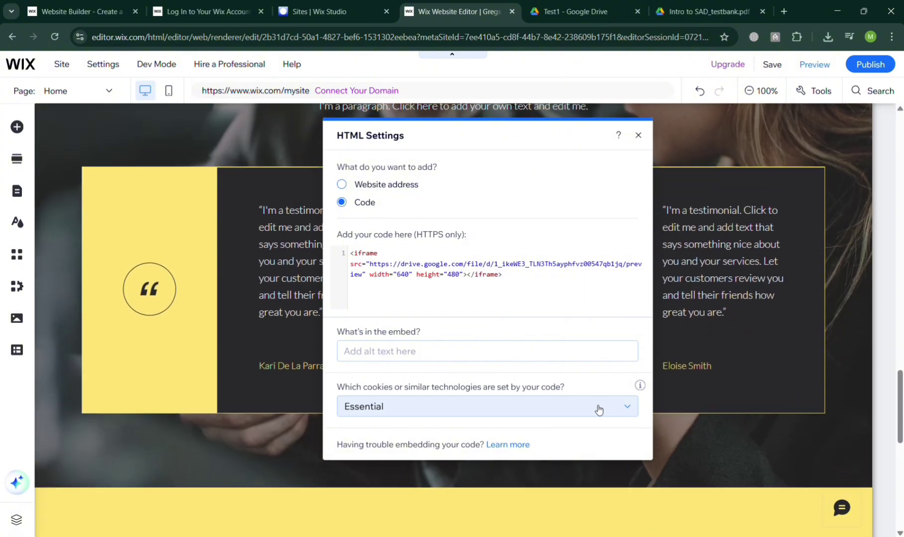
scroll(599, 408, "up", 15)
scroll(598, 408, "down", 5)
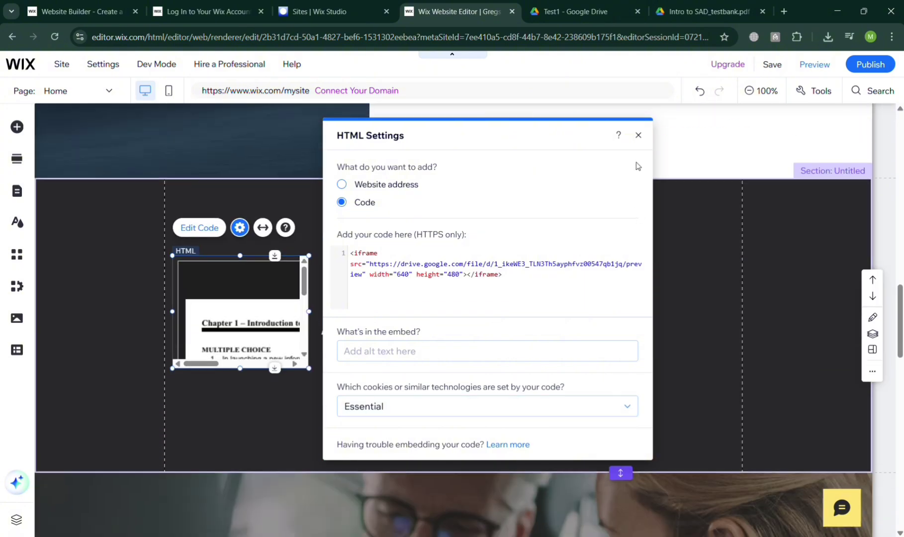
left_click(642, 134)
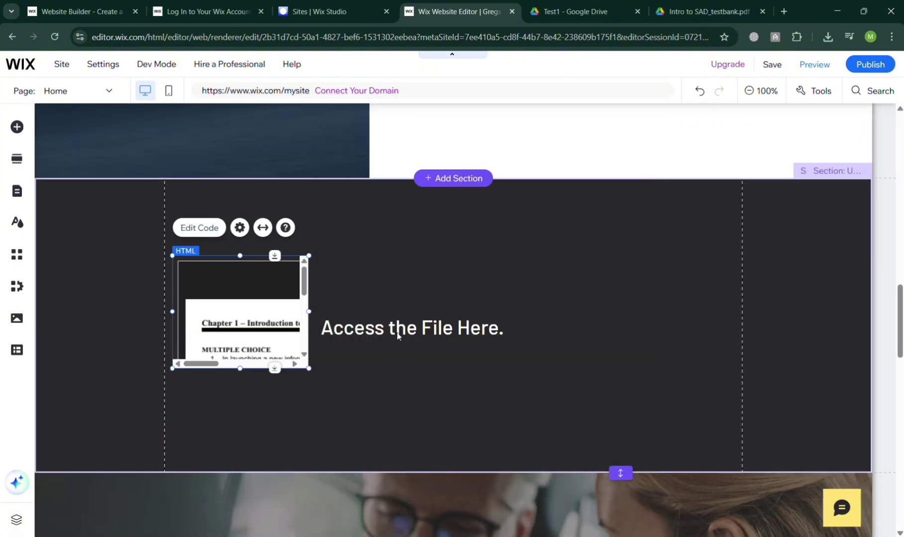
Move the "Access the File Here." text to the section's upper right and enlarge the PDF embed upward and to the right
left_click(399, 320)
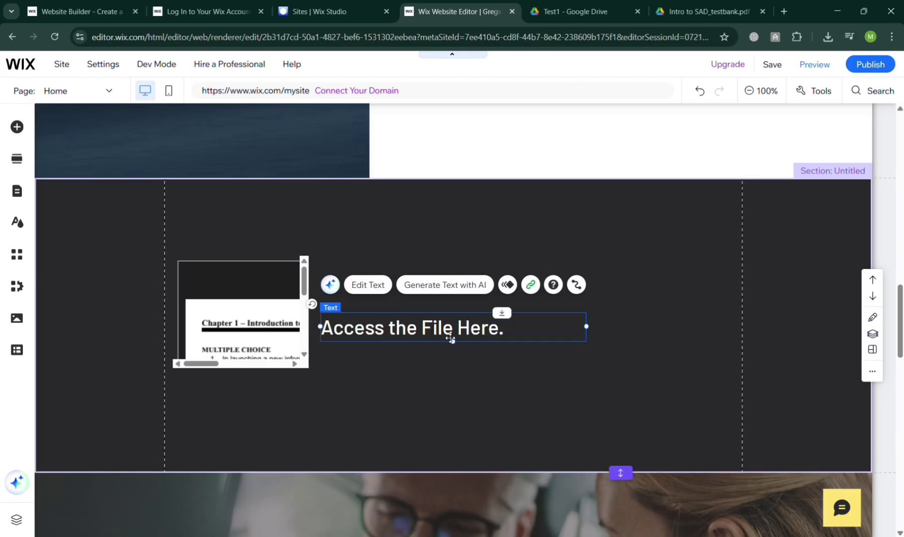
left_click_drag(450, 340, 715, 215)
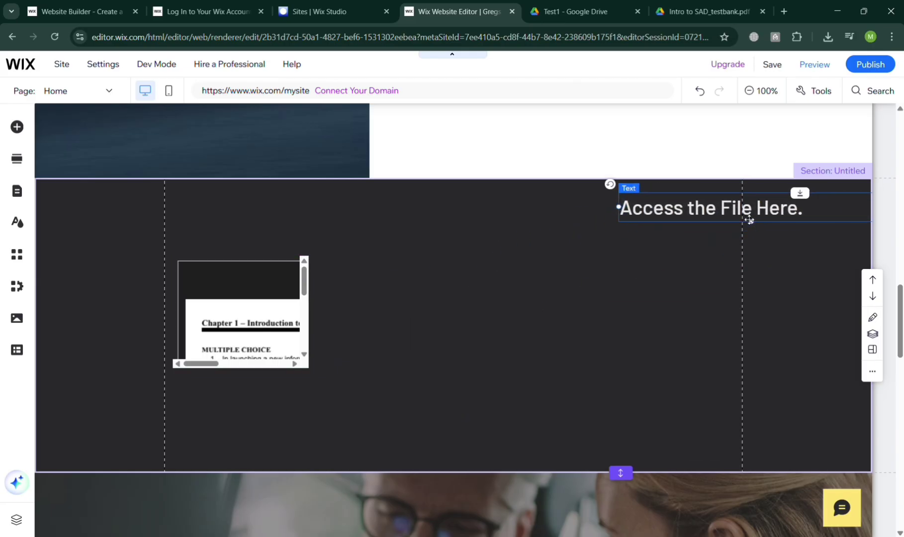
left_click(289, 338)
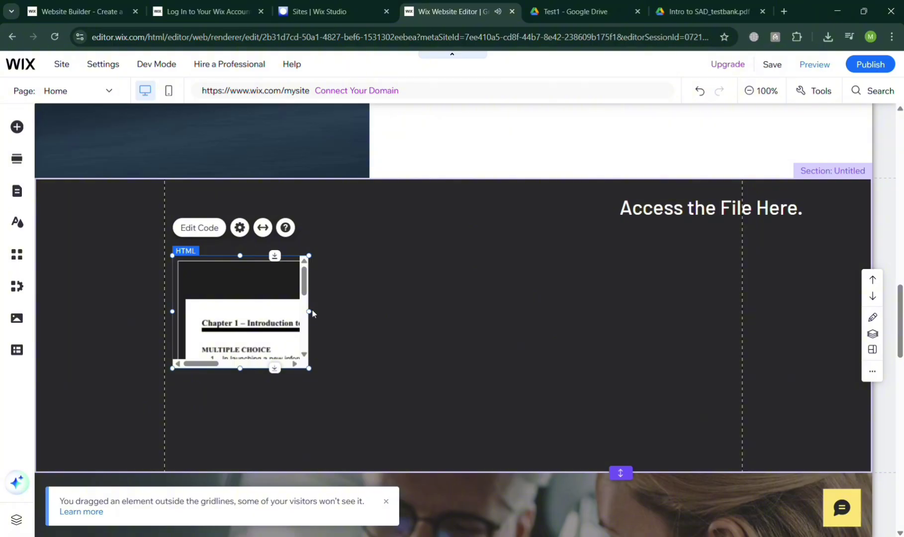
left_click_drag(314, 311, 453, 322)
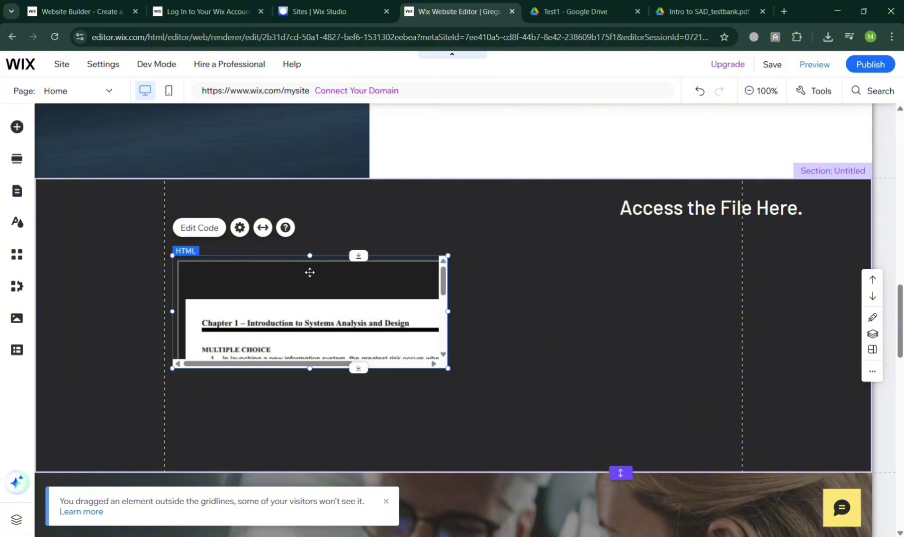
left_click_drag(310, 256, 310, 186)
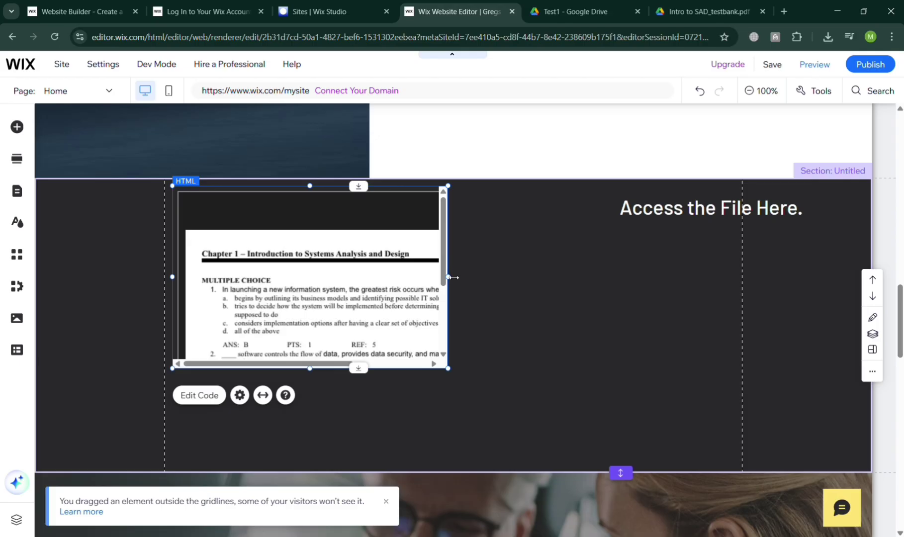
left_click_drag(448, 277, 550, 278)
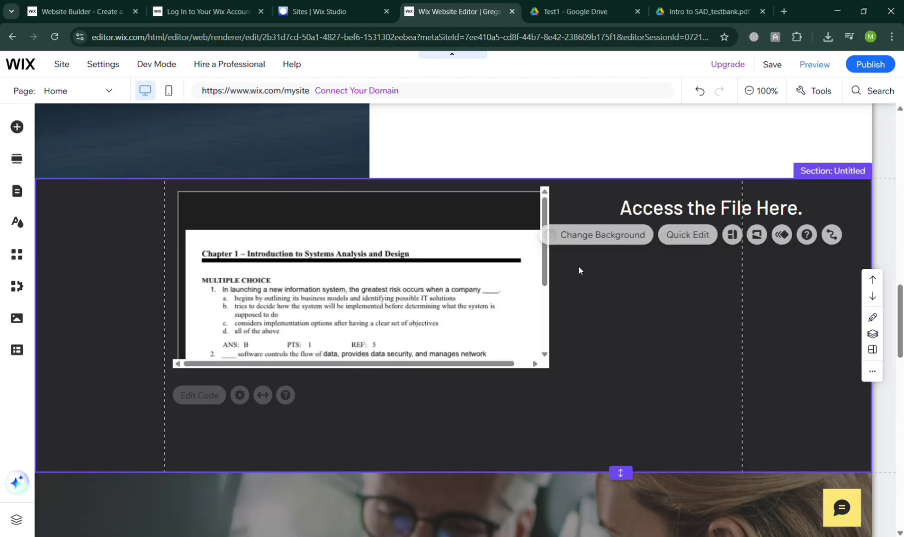
double_click(546, 245)
left_click(474, 390)
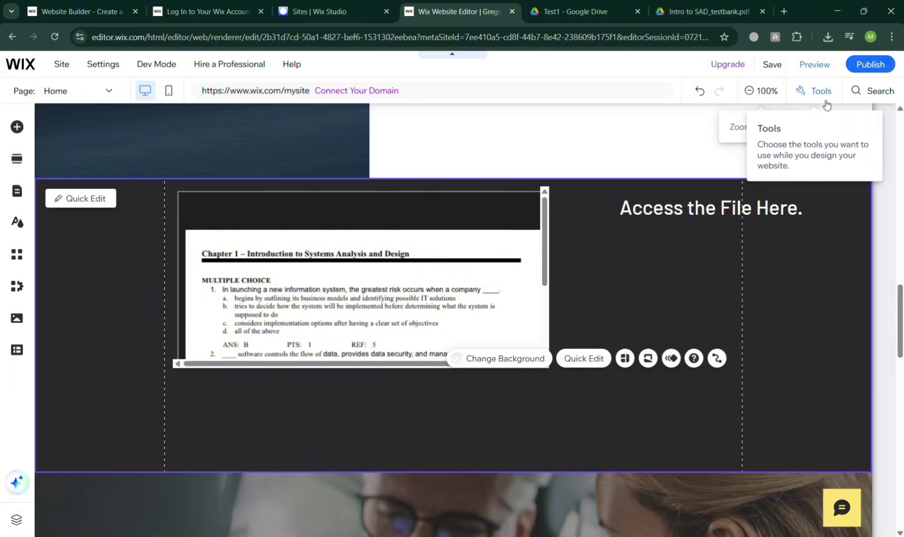
Preview the site and page through the embedded PDF in the new section to check that it displays
scroll(835, 104, "up", 5, "ctrl")
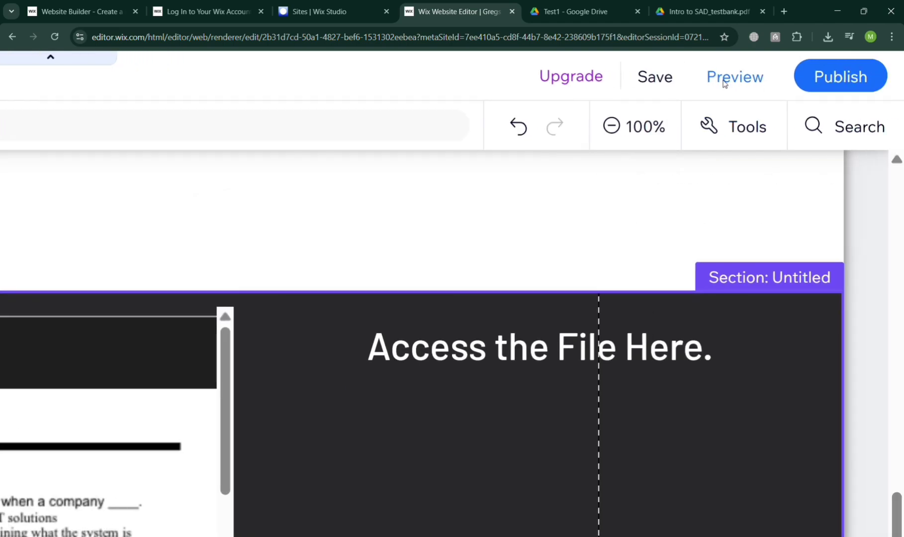
left_click(724, 80)
scroll(724, 84, "down", 5, "ctrl")
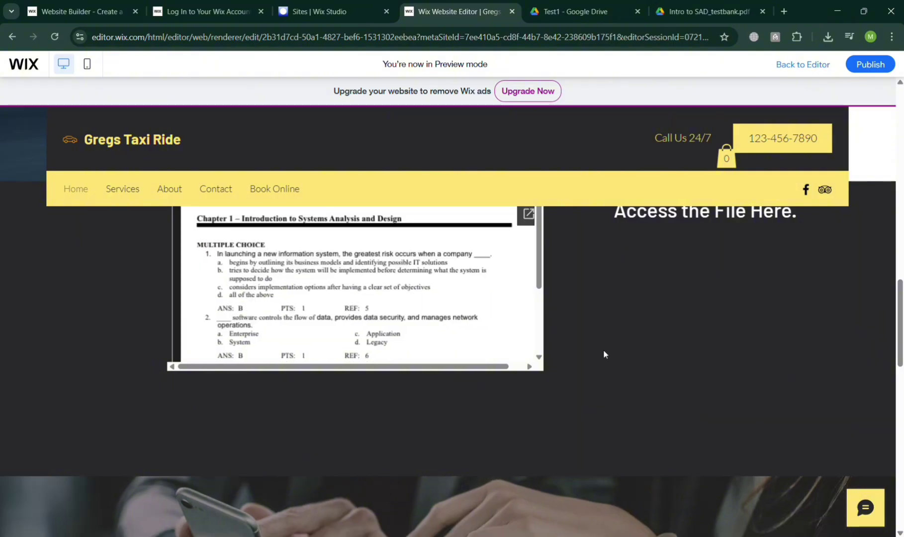
scroll(603, 349, "down", 1)
scroll(576, 407, "up", 2)
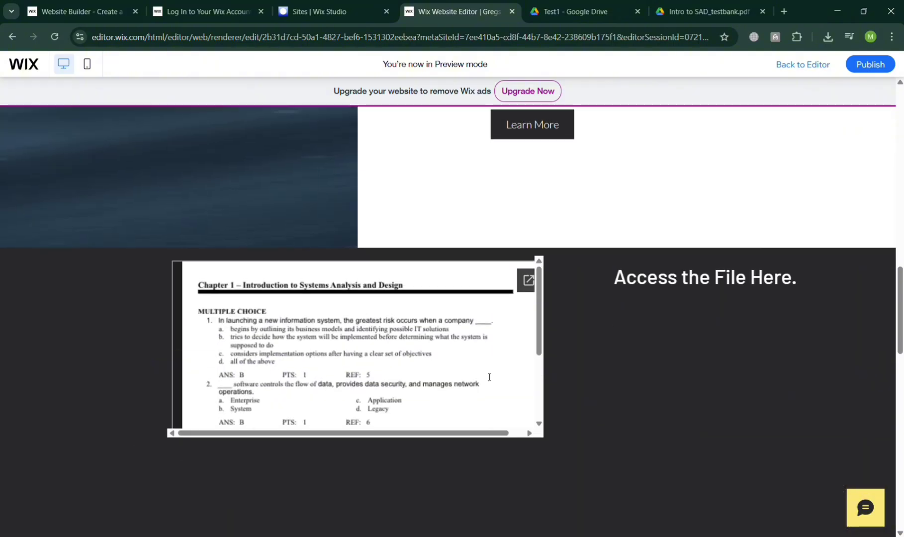
scroll(376, 346, "down", 3)
scroll(376, 346, "down", 10)
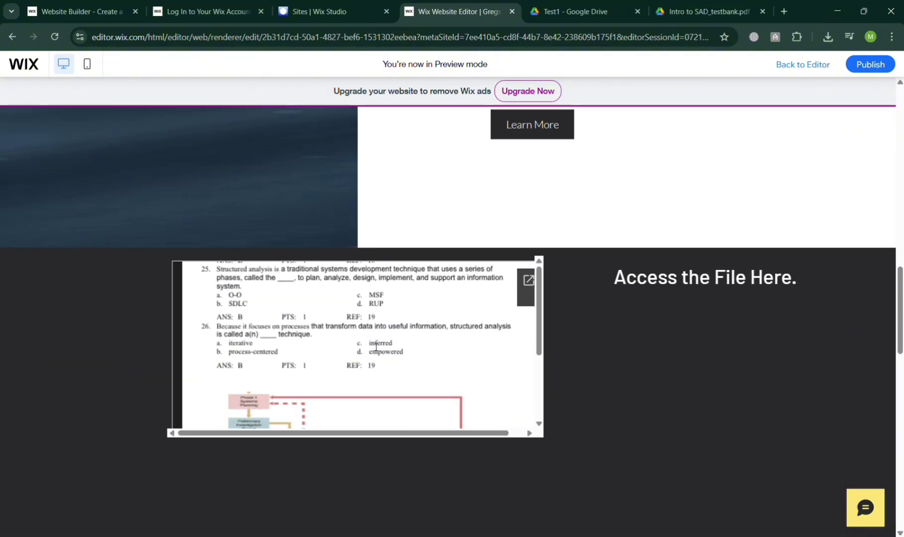
left_click_drag(536, 304, 543, 390)
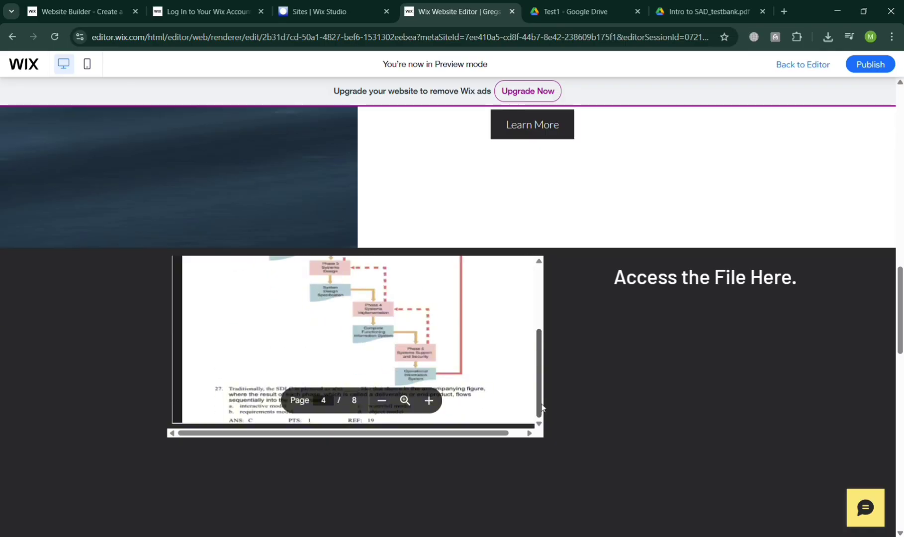
scroll(418, 356, "down", 15)
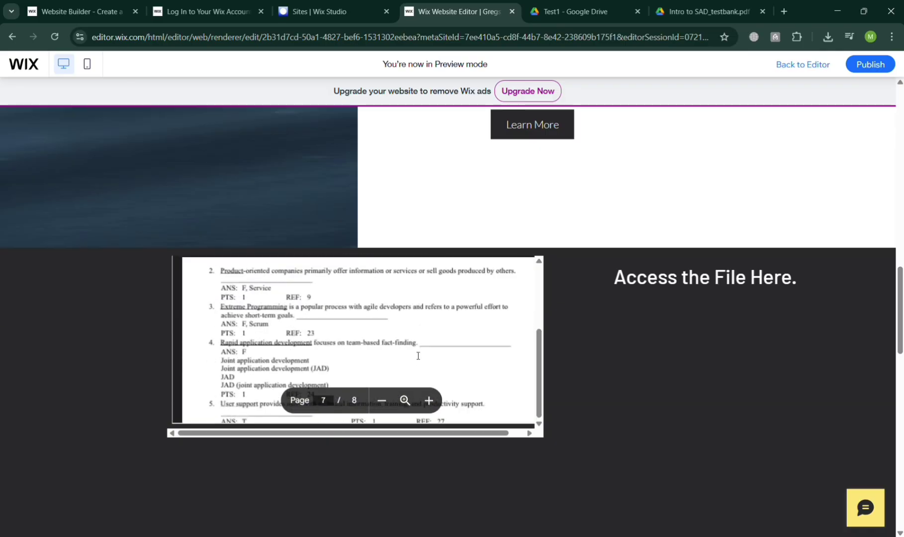
scroll(418, 355, "up", 1)
Test the "Access the File Here." link, look through the PDF it opens, and close that tab
left_click(701, 291)
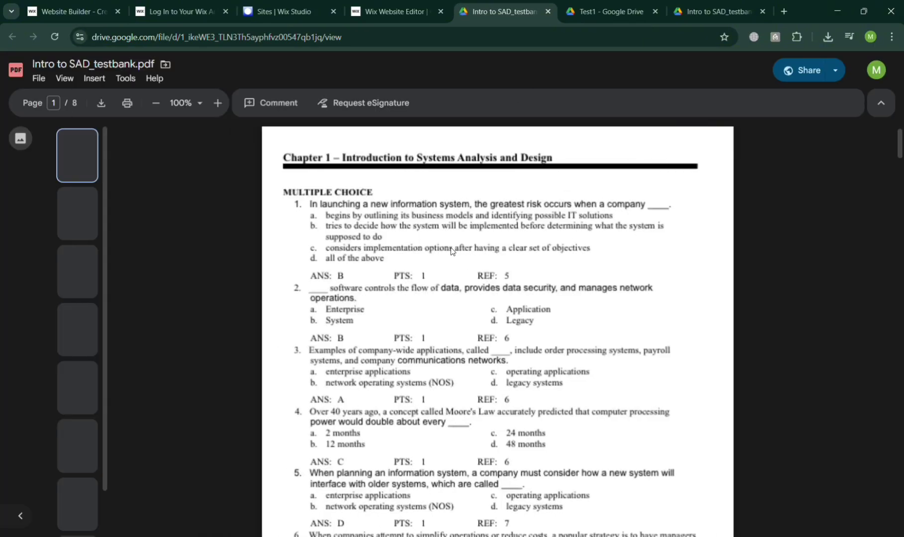
scroll(487, 143, "down", 15)
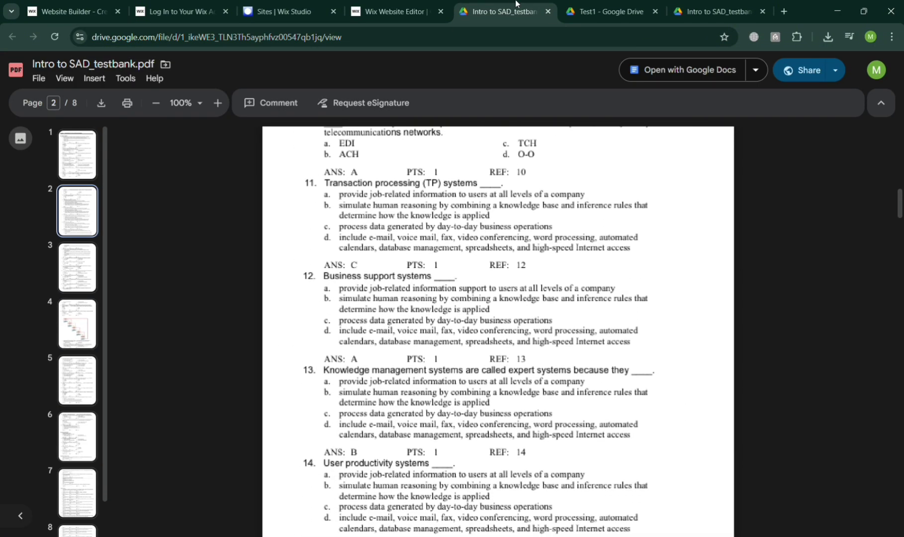
left_click(549, 11)
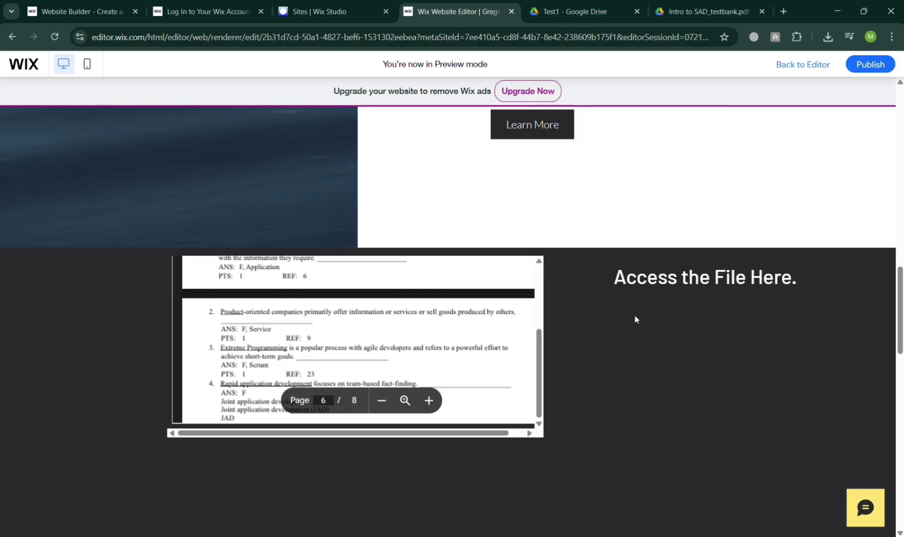
Review the previewed home page from its header down to the About Bayside Taxi section
scroll(649, 307, "up", 10)
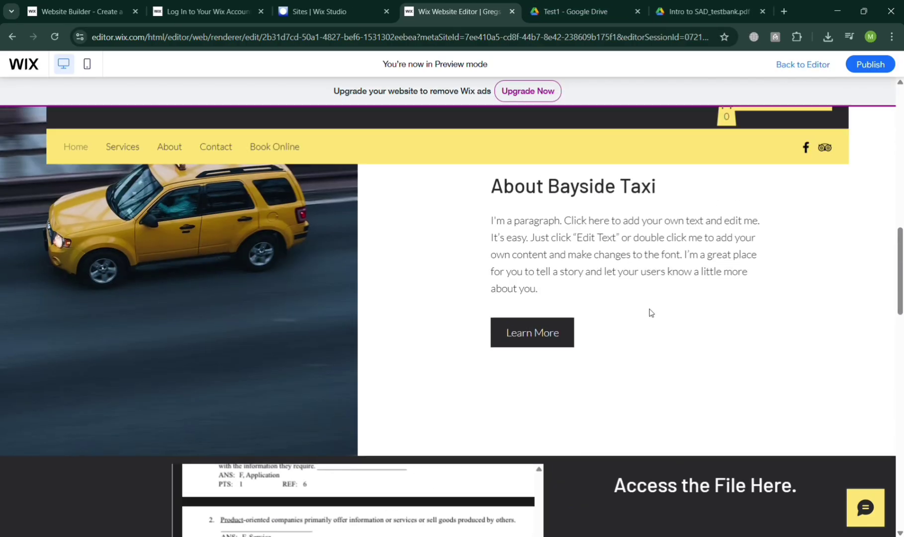
scroll(651, 312, "up", 5)
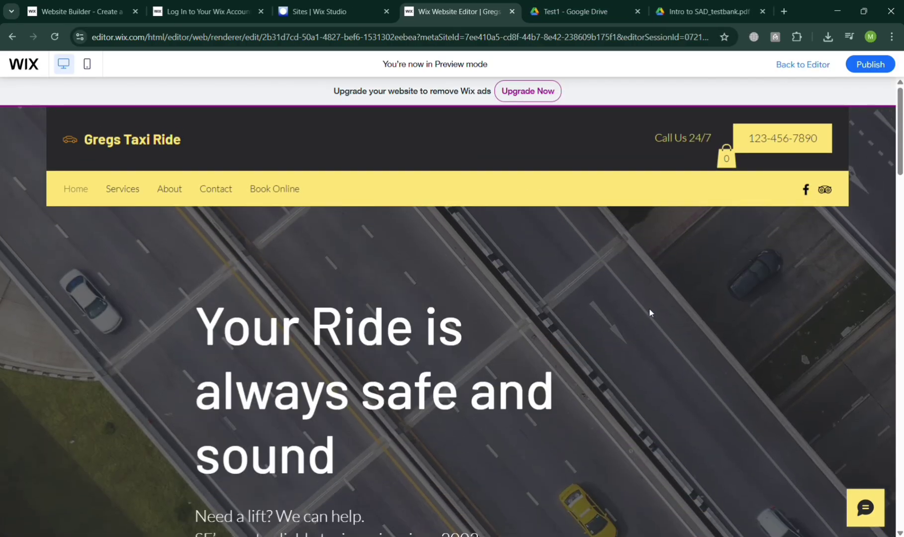
scroll(811, 214, "down", 15)
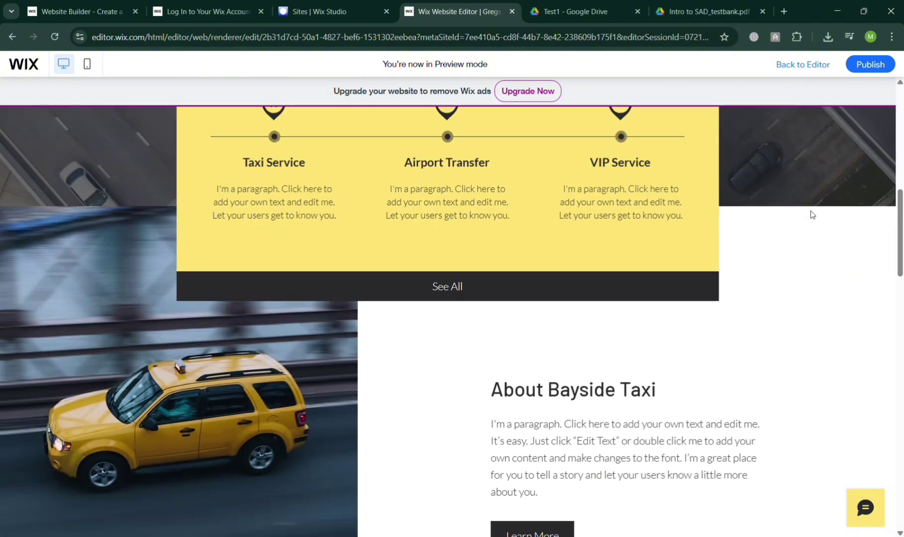